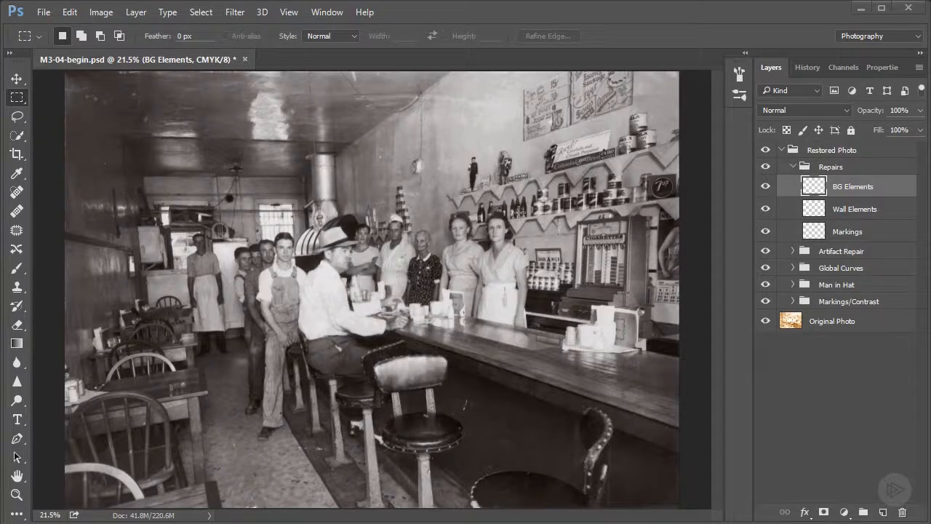
Toggle the Wall Elements layer's visibility several times to compare the wall and shelf area before and after its repairs.
{"action": "key", "text": "ctrl+plus"}
{"action": "key", "text": "ctrl+plus"}
{"action": "key", "text": "ctrl+plus"}
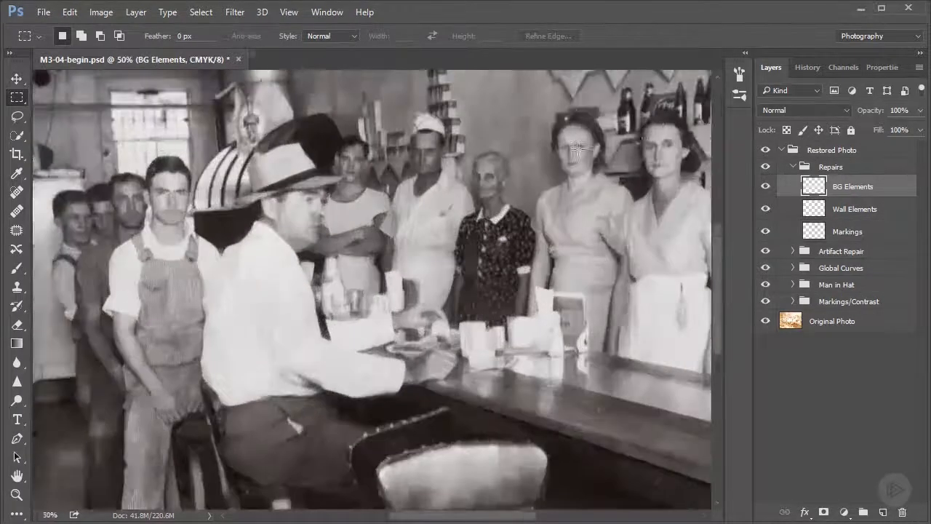
{"action": "left_click_drag", "start_coordinate": [645, 140], "coordinate": [462, 320]}
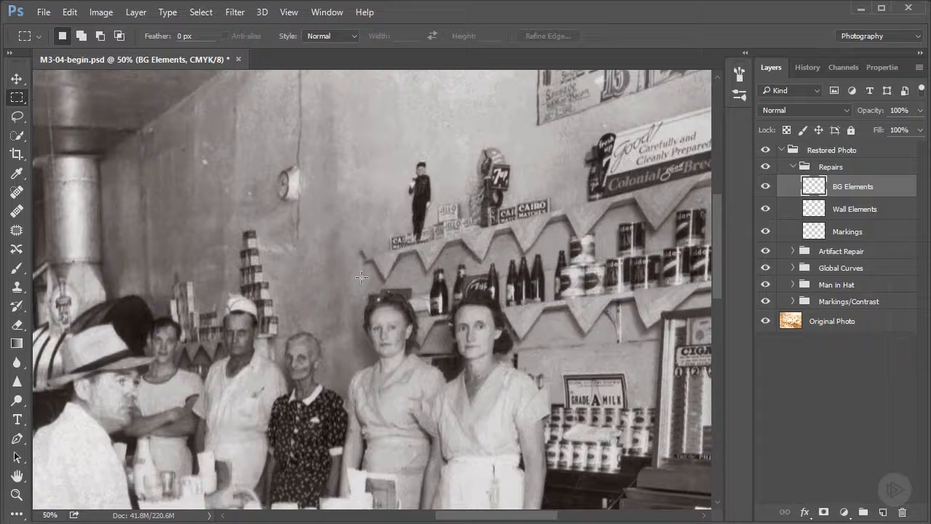
{"action": "left_click", "coordinate": [765, 210]}
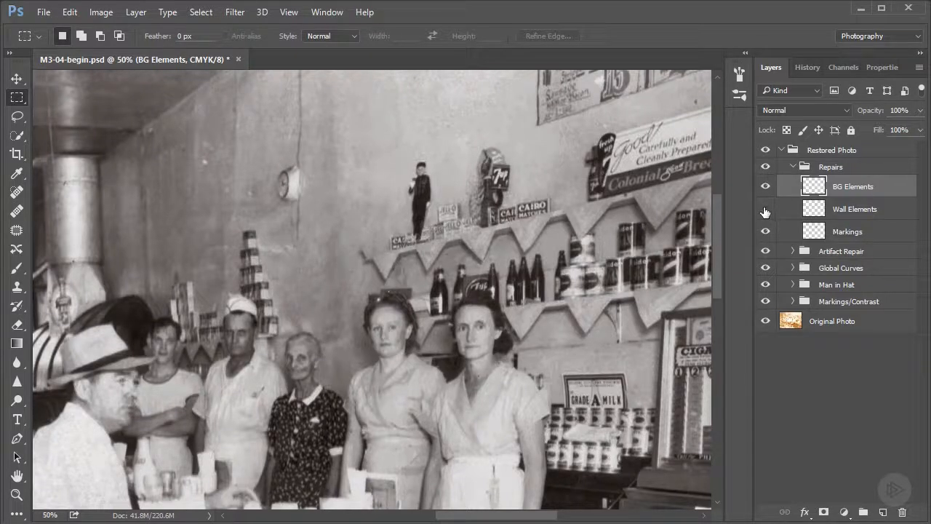
{"action": "left_click", "coordinate": [766, 209]}
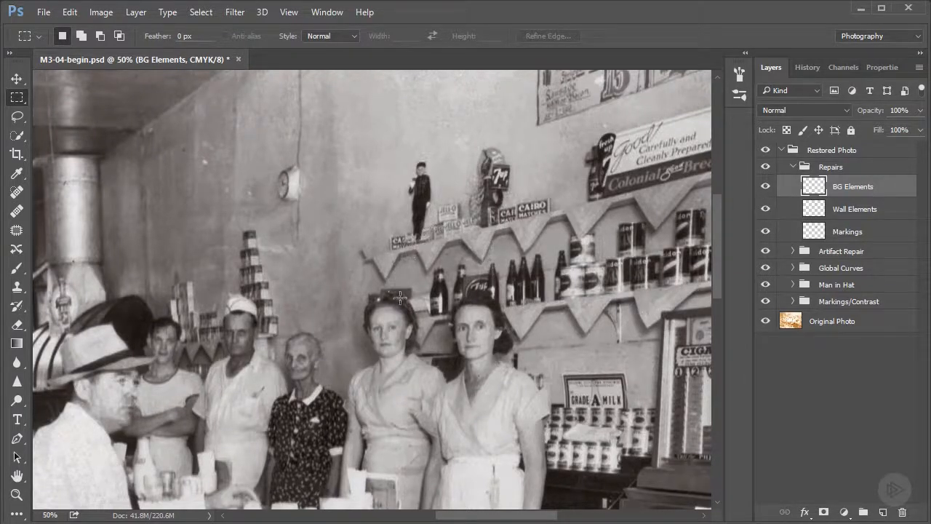
{"action": "left_click", "coordinate": [766, 210]}
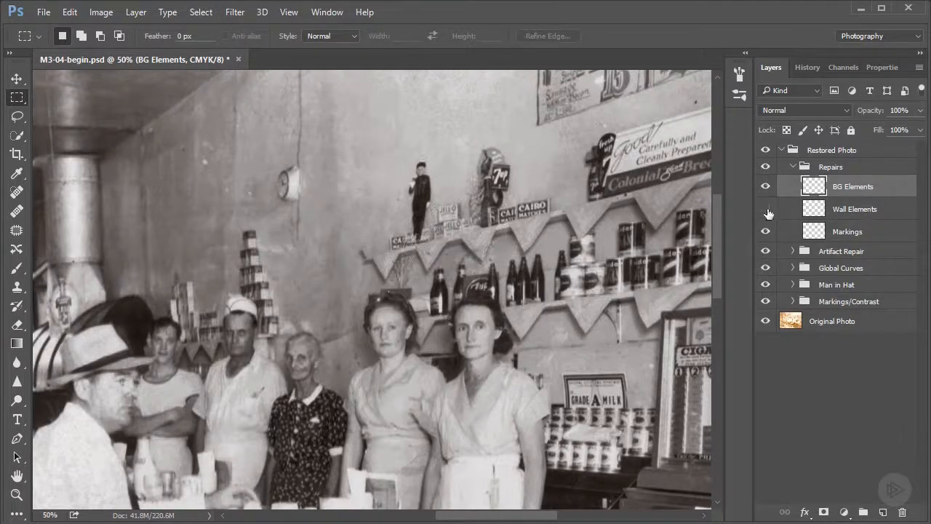
{"action": "left_click", "coordinate": [765, 210]}
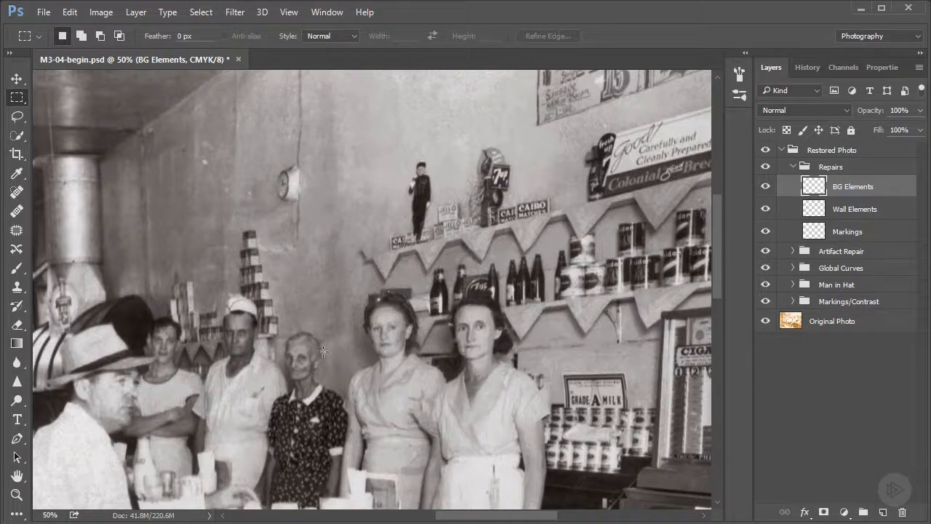
{"action": "left_click", "coordinate": [765, 209]}
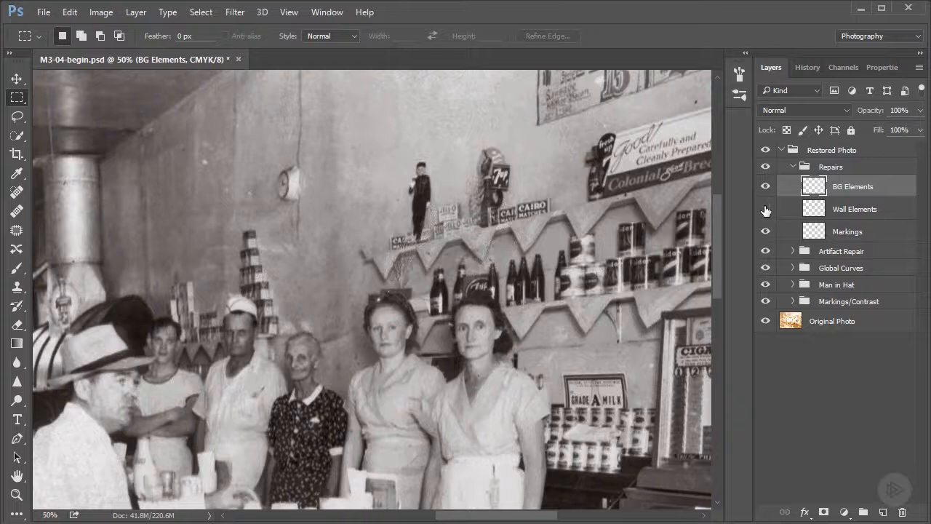
{"action": "left_click", "coordinate": [766, 209]}
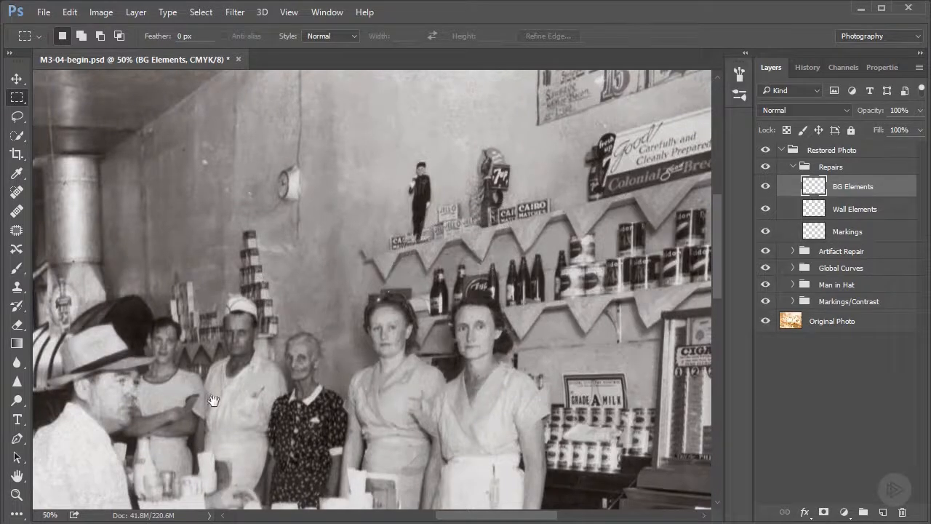
Examine the people, windows and furniture in the background of the photo for remaining damage.
{"action": "left_click_drag", "start_coordinate": [246, 390], "coordinate": [617, 314]}
{"action": "left_click_drag", "start_coordinate": [177, 387], "coordinate": [387, 347]}
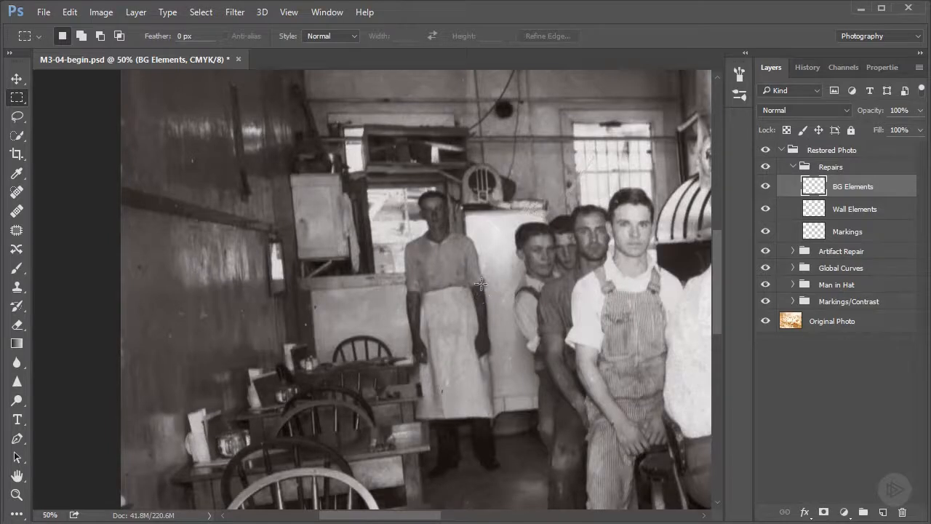
{"action": "left_click_drag", "start_coordinate": [502, 350], "coordinate": [391, 390]}
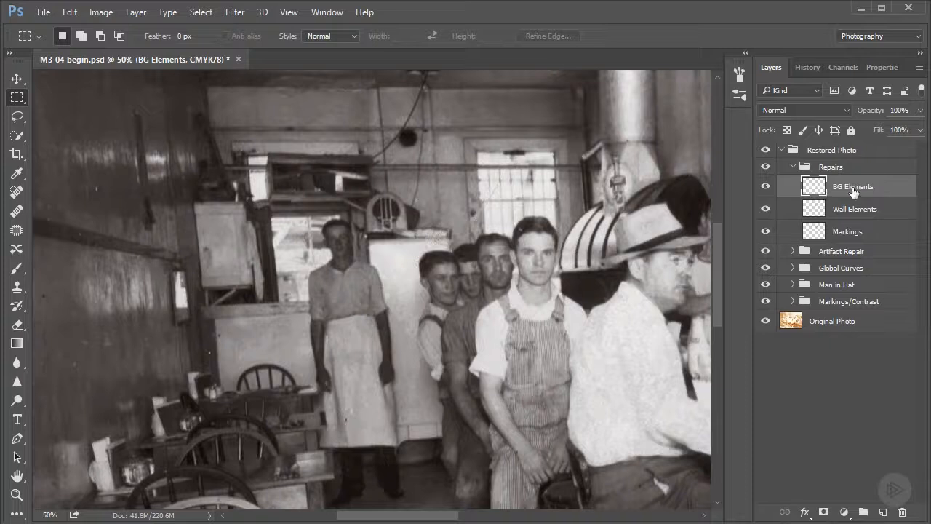
{"action": "left_click_drag", "start_coordinate": [593, 334], "coordinate": [383, 355]}
{"action": "key", "text": "ctrl+minus"}
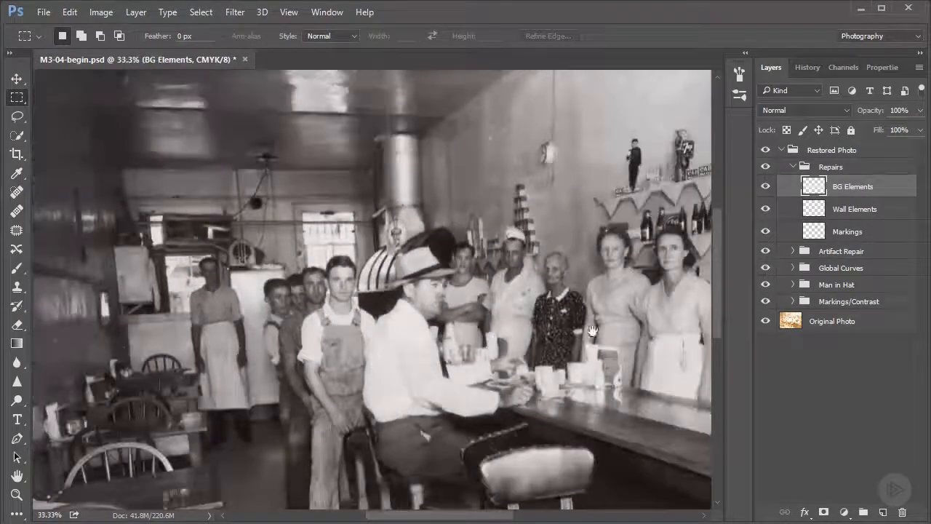
{"action": "left_click_drag", "start_coordinate": [580, 332], "coordinate": [522, 384]}
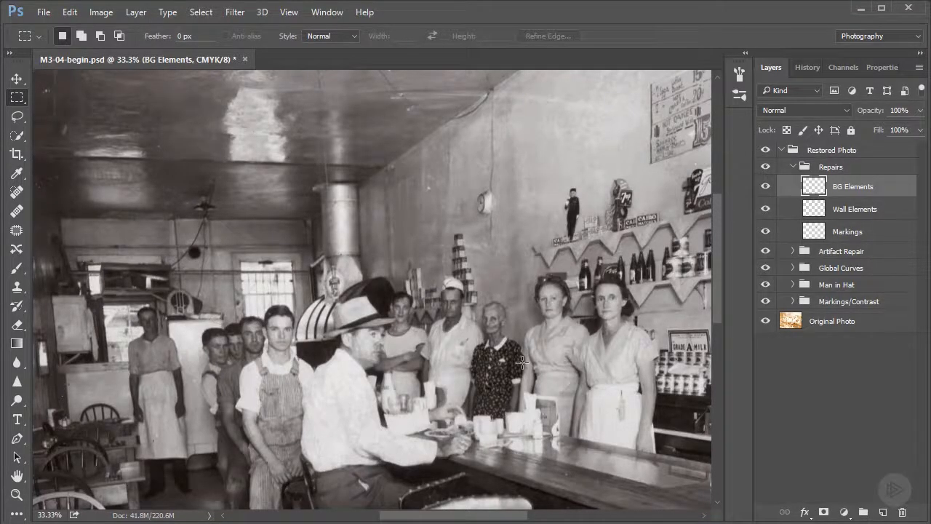
{"action": "left_click_drag", "start_coordinate": [424, 401], "coordinate": [489, 352]}
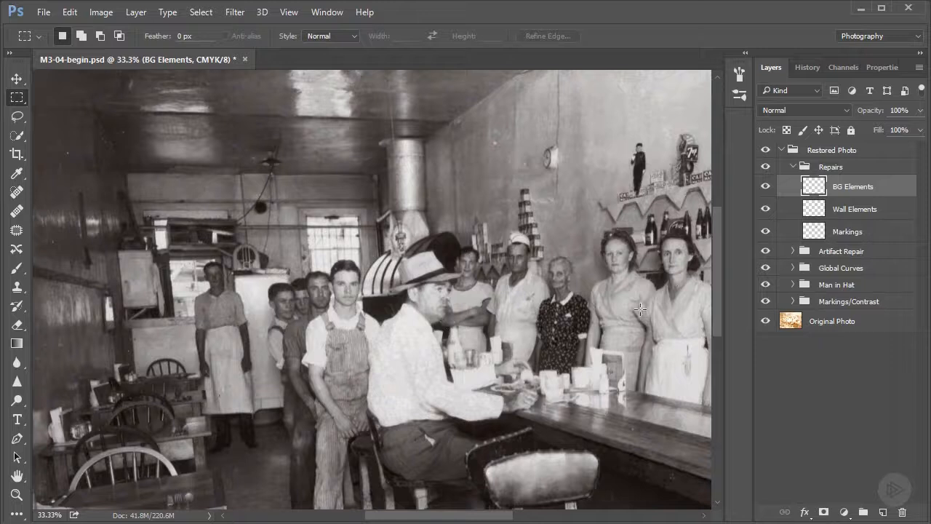
{"action": "left_click_drag", "start_coordinate": [660, 267], "coordinate": [576, 334]}
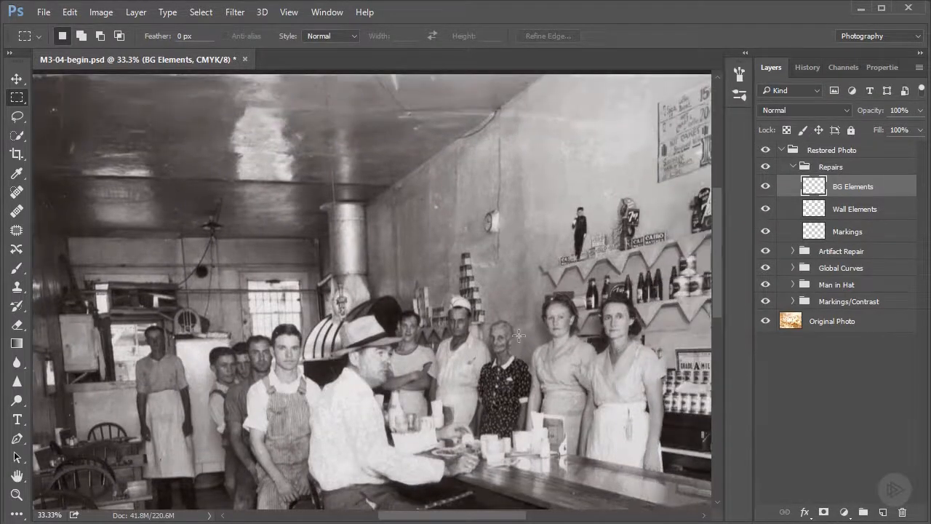
{"action": "left_click_drag", "start_coordinate": [221, 382], "coordinate": [305, 342]}
Heal the dark spot low on the standing man's apron using the Spot Healing Brush with Content-Aware on the BG Elements layer.
{"action": "key", "text": "ctrl+plus"}
{"action": "left_click_drag", "start_coordinate": [444, 229], "coordinate": [507, 370]}
{"action": "left_click_drag", "start_coordinate": [398, 319], "coordinate": [425, 158]}
{"action": "left_click_drag", "start_coordinate": [419, 343], "coordinate": [426, 336]}
{"action": "key", "text": "ctrl+plus"}
{"action": "left_click_drag", "start_coordinate": [415, 405], "coordinate": [478, 304]}
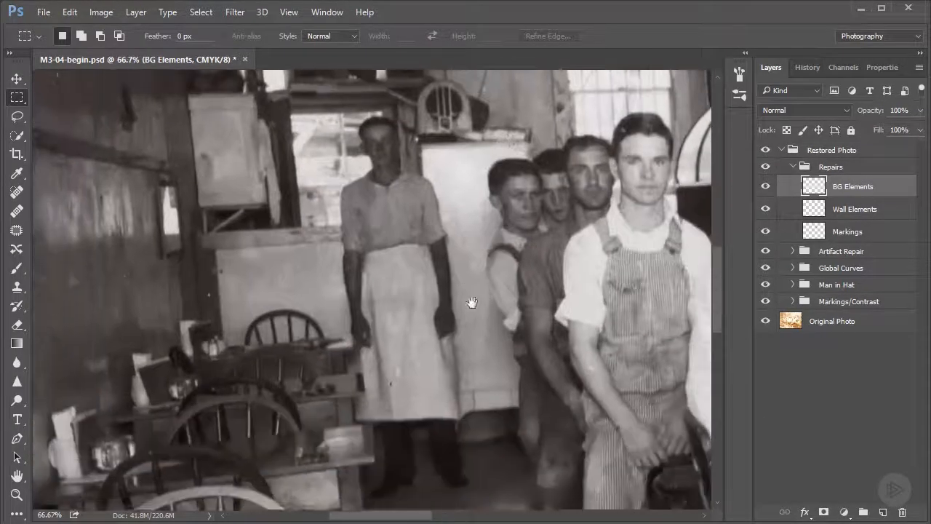
{"action": "key", "text": "ctrl+plus"}
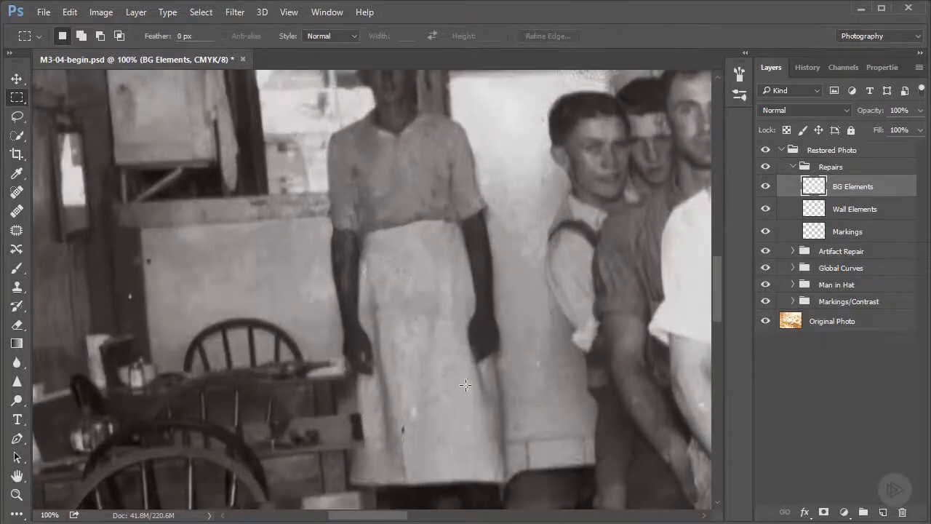
{"action": "left_click", "coordinate": [18, 192]}
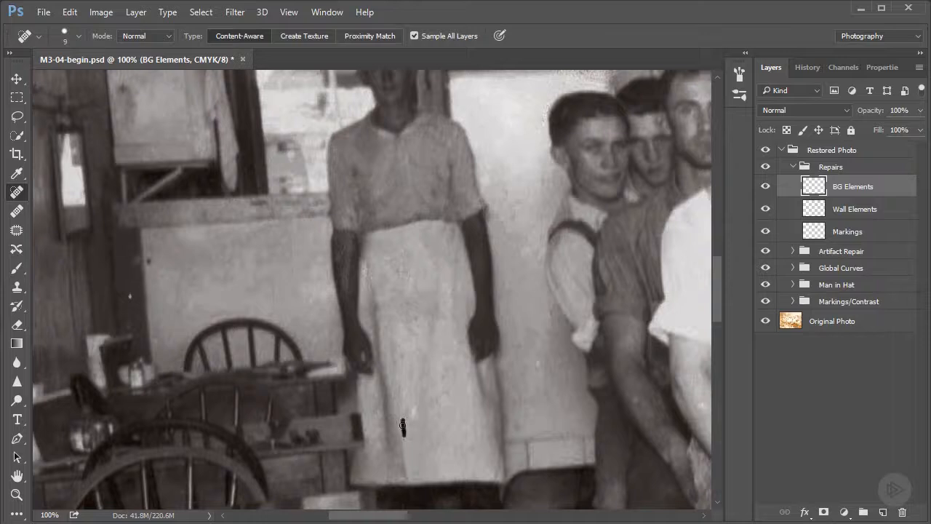
{"action": "left_click_drag", "start_coordinate": [406, 439], "coordinate": [406, 439]}
{"action": "mouse_move", "coordinate": [426, 305]}
{"action": "left_mouse_down"}
{"action": "mouse_move", "coordinate": [447, 367]}
{"action": "mouse_move", "coordinate": [418, 330]}
{"action": "left_mouse_up"}
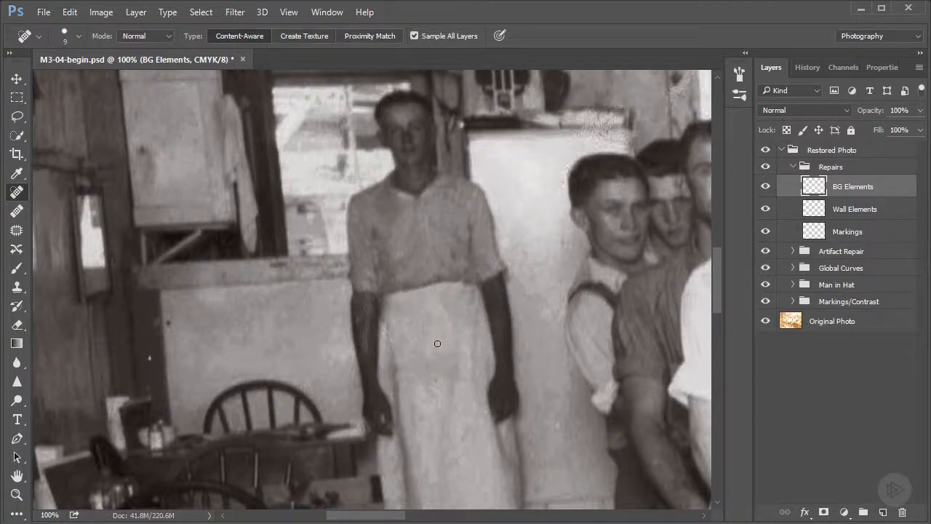
{"action": "left_click_drag", "start_coordinate": [405, 324], "coordinate": [412, 330]}
Heal the light blotches on the aproned man's forearm beside the white counter with the Spot Healing Brush.
{"action": "left_click_drag", "start_coordinate": [415, 335], "coordinate": [456, 333]}
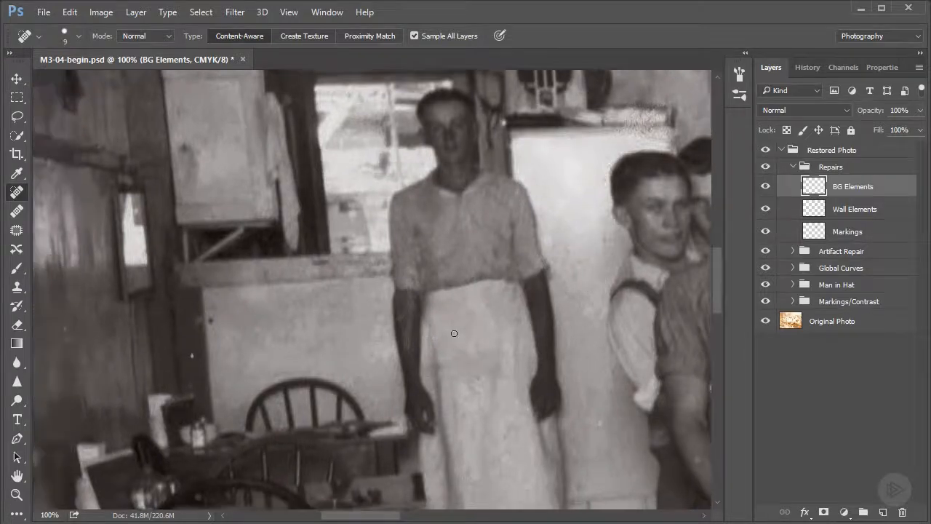
{"action": "key", "text": "ctrl+plus"}
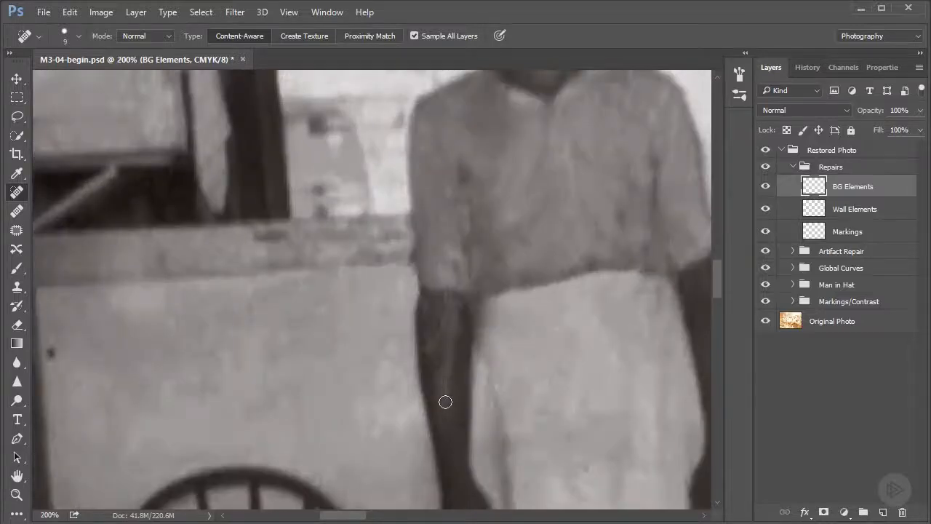
{"action": "left_click_drag", "start_coordinate": [445, 414], "coordinate": [445, 360]}
{"action": "left_click_drag", "start_coordinate": [441, 403], "coordinate": [449, 425]}
Clone clean dark skin over the mottled middle of the same forearm with a soft 15 px Clone Stamp sampling all layers.
{"action": "left_click", "coordinate": [17, 286]}
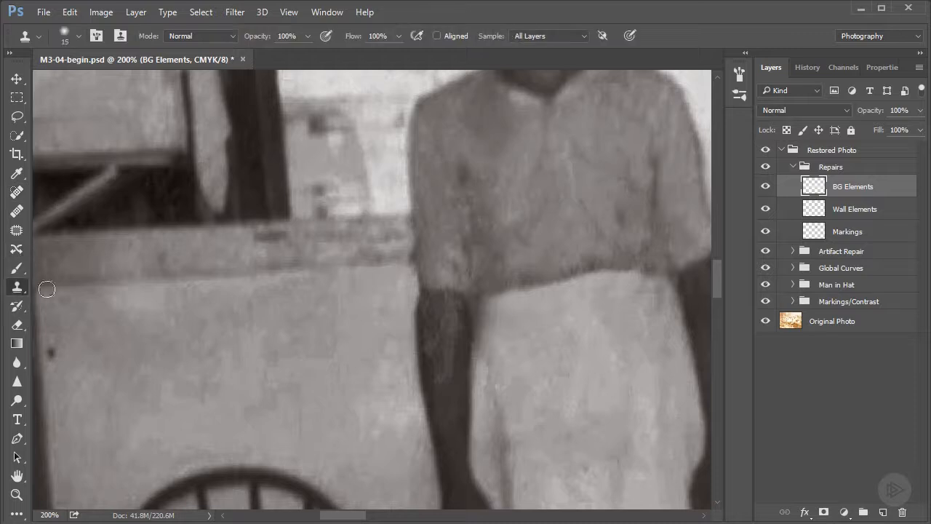
{"action": "right_click", "coordinate": [551, 323]}
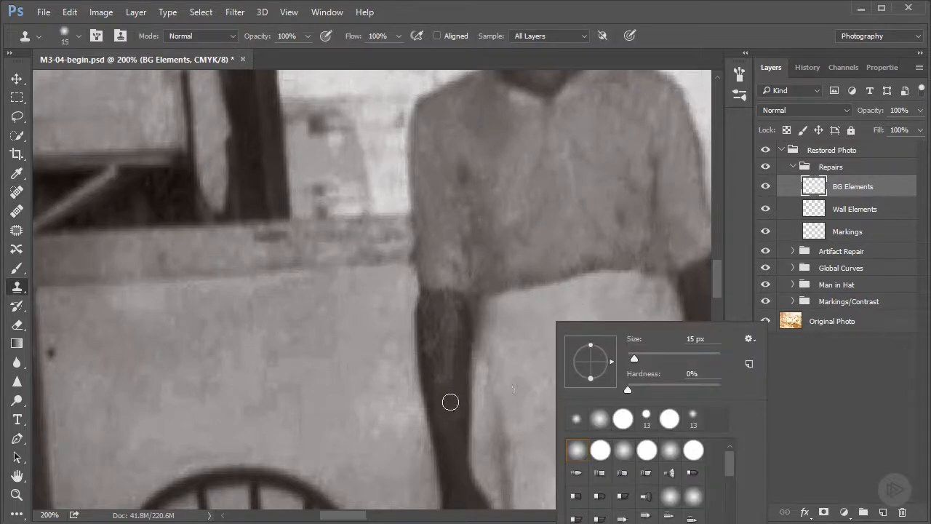
{"action": "left_click", "coordinate": [450, 398], "text": "alt"}
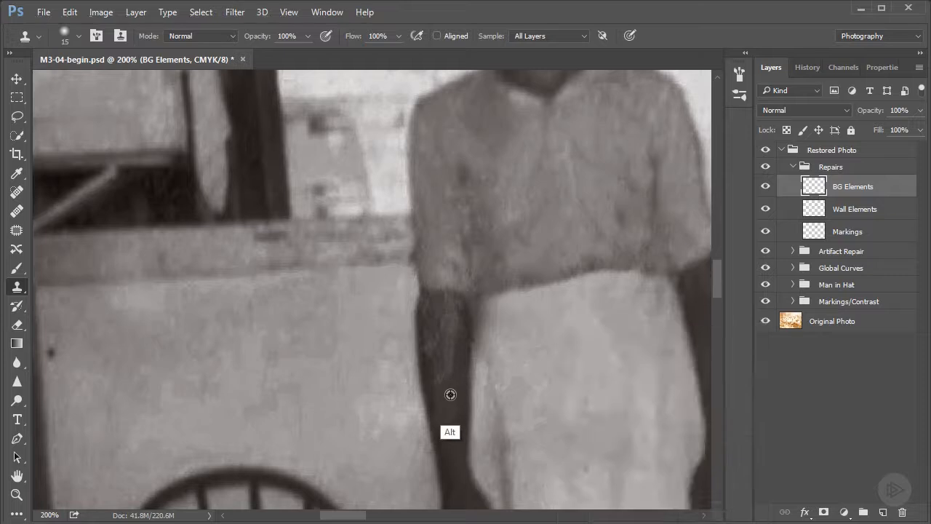
{"action": "left_click_drag", "start_coordinate": [448, 367], "coordinate": [447, 372]}
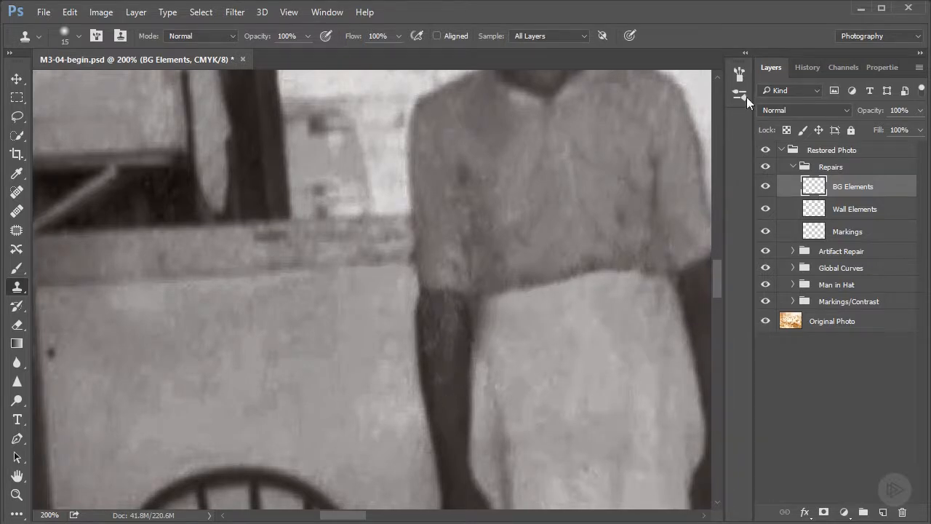
{"action": "left_click", "coordinate": [739, 74]}
{"action": "left_click", "coordinate": [739, 75]}
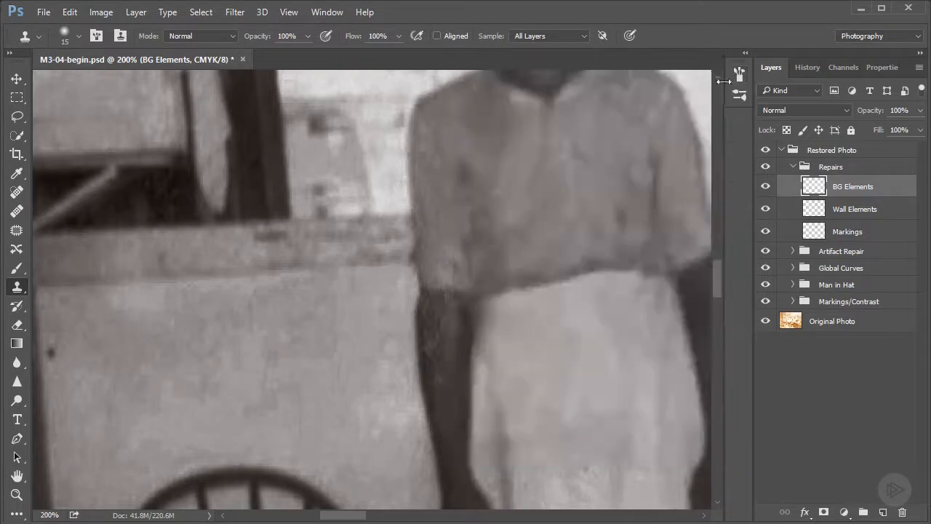
{"action": "left_click", "coordinate": [447, 410], "text": "alt"}
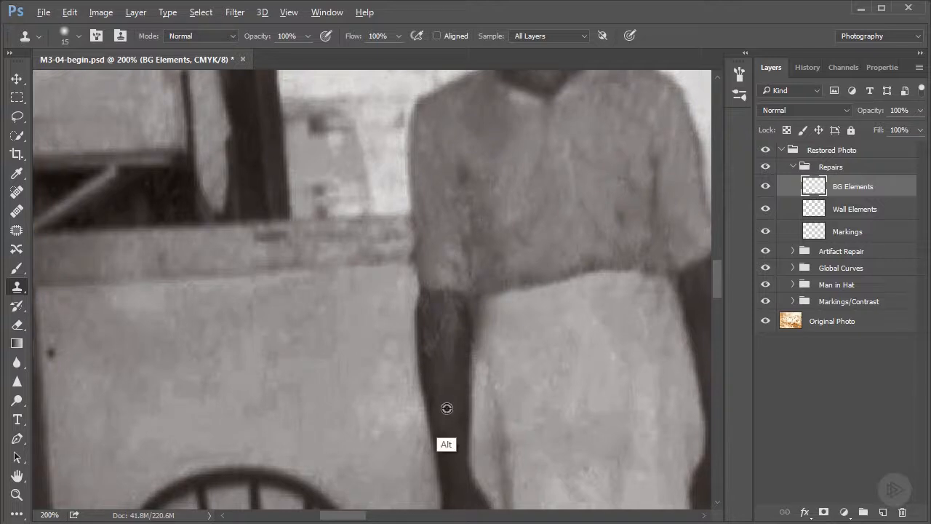
{"action": "left_click_drag", "start_coordinate": [447, 350], "coordinate": [449, 351]}
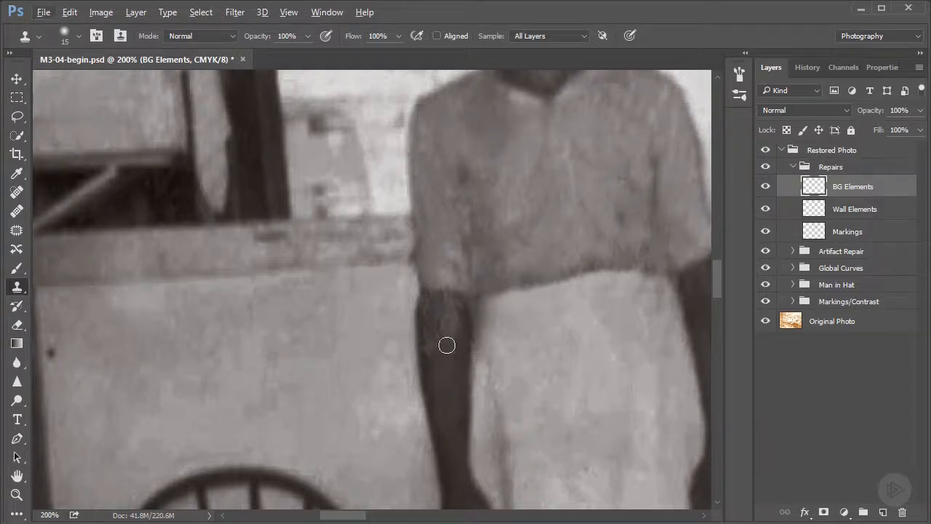
Clone clean skin, resampled repeatedly from lower on the arm, over the mottled upper forearm up to the sleeve.
{"action": "left_click_drag", "start_coordinate": [492, 397], "coordinate": [387, 340]}
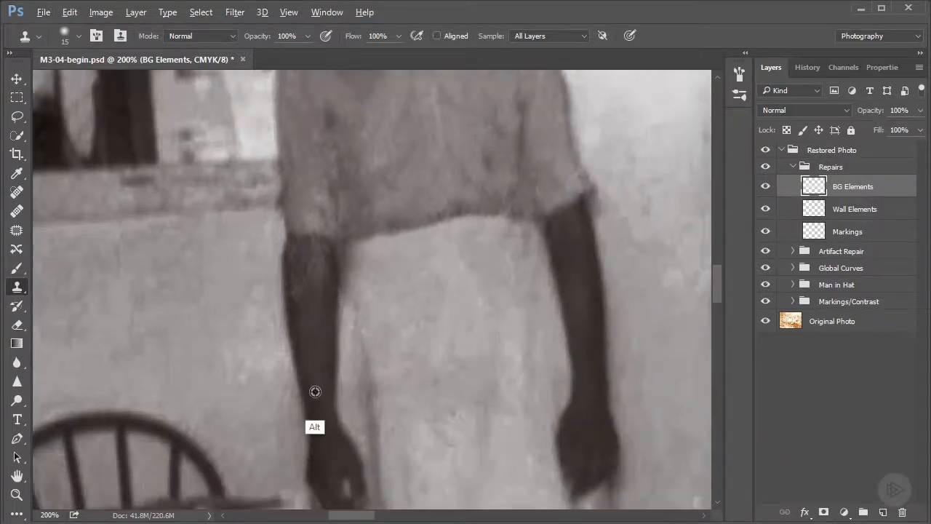
{"action": "left_click", "coordinate": [309, 349], "text": "alt"}
{"action": "left_click", "coordinate": [301, 290]}
{"action": "left_click", "coordinate": [301, 298]}
{"action": "left_click", "coordinate": [317, 308], "text": "alt"}
{"action": "left_click", "coordinate": [314, 272]}
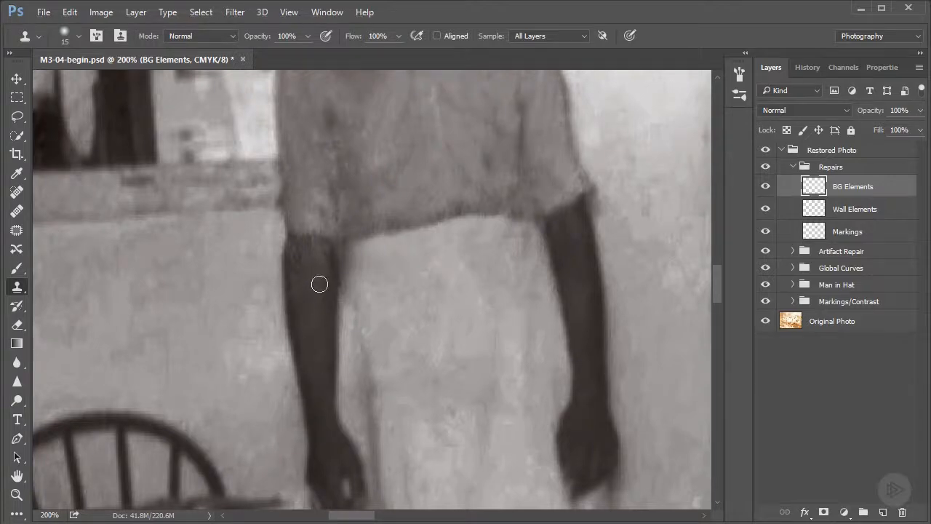
{"action": "left_click", "coordinate": [316, 319], "text": "alt"}
{"action": "left_click_drag", "start_coordinate": [318, 298], "coordinate": [318, 283]}
{"action": "left_click", "coordinate": [318, 249]}
{"action": "left_click", "coordinate": [316, 298], "text": "alt"}
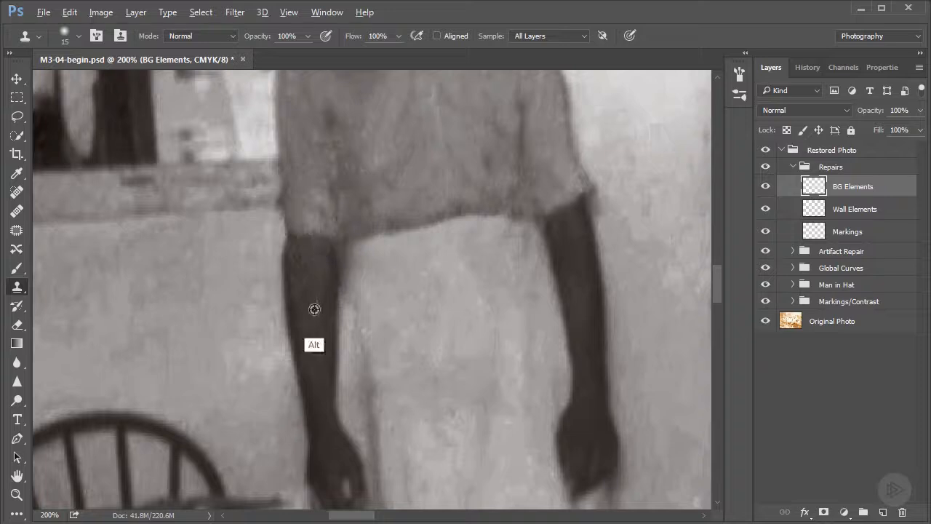
{"action": "left_click", "coordinate": [303, 263]}
{"action": "left_click", "coordinate": [312, 309], "text": "alt"}
{"action": "left_click", "coordinate": [306, 279]}
{"action": "left_click", "coordinate": [306, 307]}
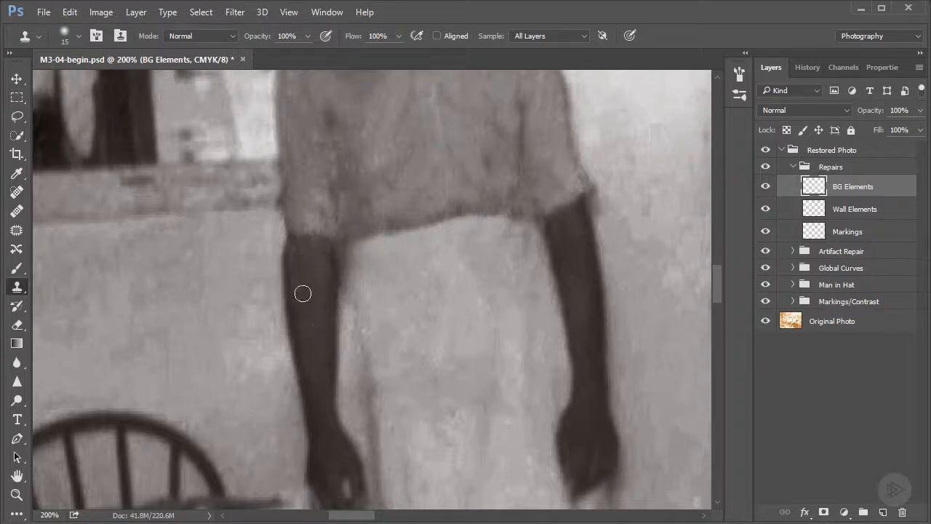
{"action": "left_click", "coordinate": [308, 318], "text": "alt"}
{"action": "left_click", "coordinate": [299, 253]}
{"action": "left_click", "coordinate": [318, 316], "text": "alt"}
{"action": "left_click_drag", "start_coordinate": [460, 254], "coordinate": [383, 318]}
{"action": "left_click", "coordinate": [283, 286]}
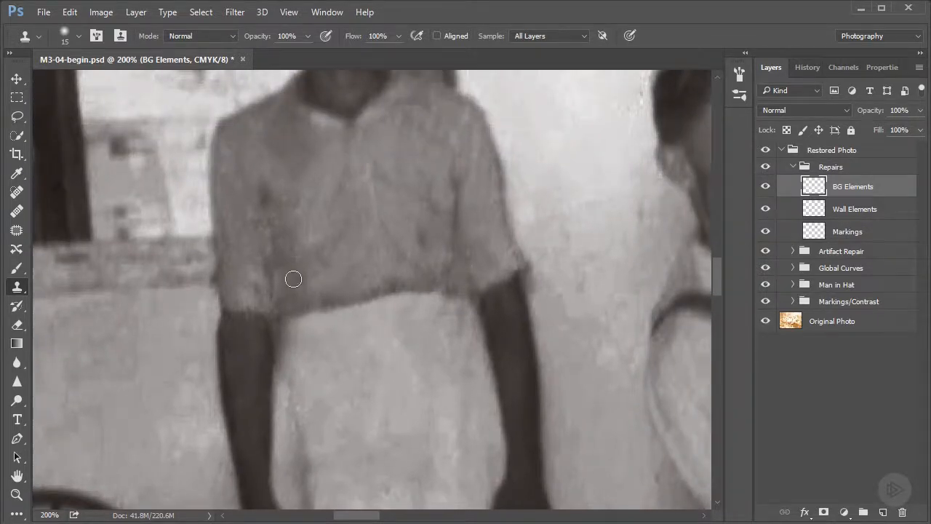
Clone the smooth white refrigerator front over the speckled patch above the boy's head, just below the refrigerator's top edge.
{"action": "key", "text": "ctrl+minus"}
{"action": "key", "text": "ctrl+minus"}
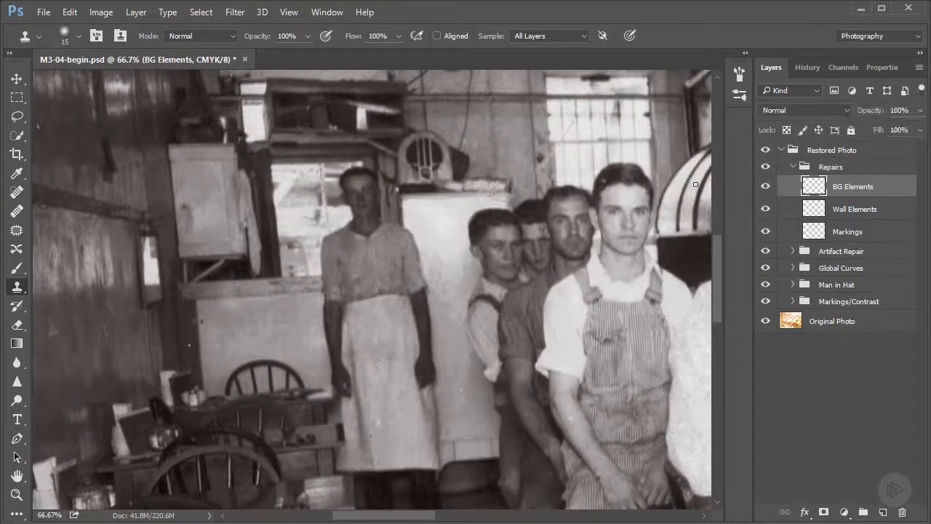
{"action": "left_click_drag", "start_coordinate": [544, 229], "coordinate": [514, 300]}
{"action": "key", "text": "ctrl+plus"}
{"action": "left_click", "coordinate": [407, 316], "text": "alt"}
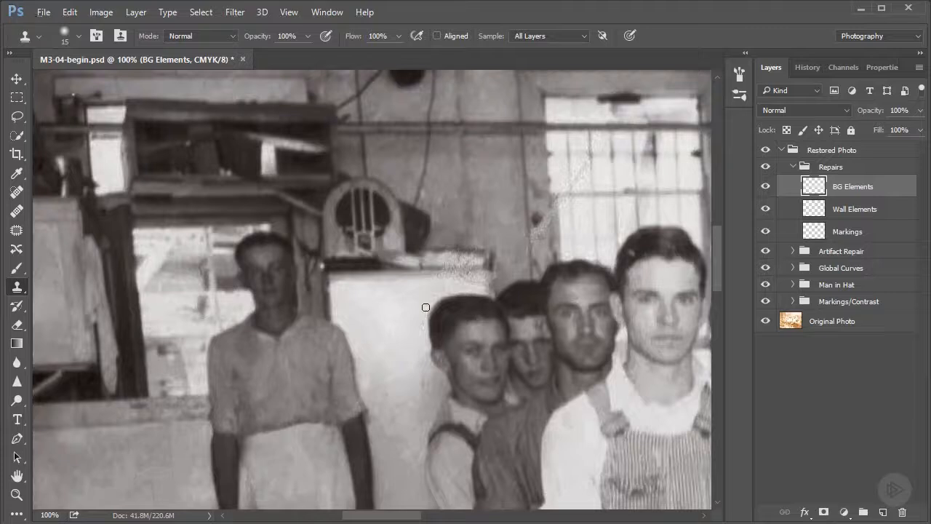
{"action": "mouse_move", "coordinate": [423, 320]}
{"action": "left_mouse_down"}
{"action": "mouse_move", "coordinate": [431, 305]}
{"action": "mouse_move", "coordinate": [420, 325]}
{"action": "left_mouse_up"}
{"action": "left_click", "coordinate": [425, 289], "text": "alt"}
{"action": "left_click_drag", "start_coordinate": [474, 282], "coordinate": [453, 286]}
Turn on aligned sampling and clone the clean refrigerator top over the speckled patch along its front edge above the boy's head.
{"action": "left_click", "coordinate": [417, 275], "text": "alt"}
{"action": "left_click", "coordinate": [424, 273], "text": "alt"}
{"action": "left_click_drag", "start_coordinate": [441, 274], "coordinate": [459, 272]}
{"action": "left_click", "coordinate": [423, 272], "text": "alt"}
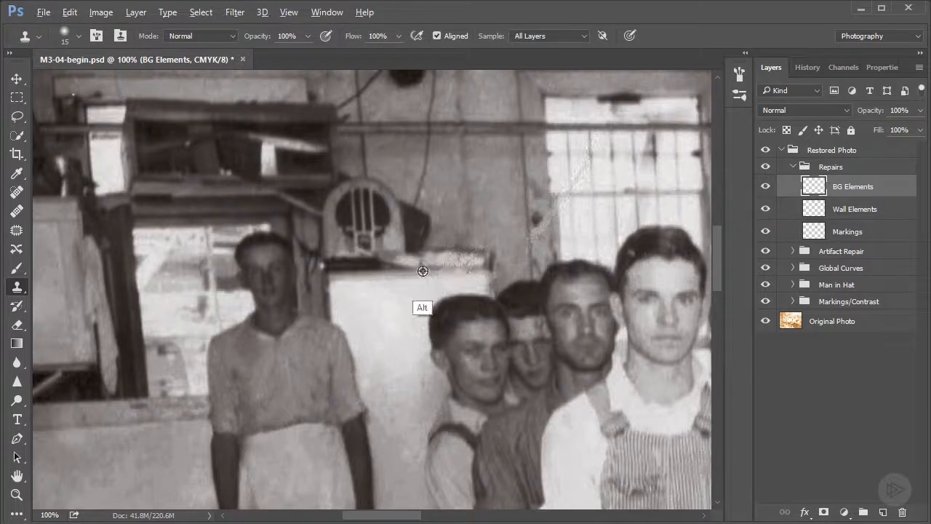
{"action": "left_click", "coordinate": [433, 269], "text": "alt"}
{"action": "left_click", "coordinate": [455, 268], "text": "alt"}
{"action": "left_click", "coordinate": [437, 266], "text": "alt"}
{"action": "left_click", "coordinate": [466, 266]}
Clone clean tone over the speckled light object lying on top of the refrigerator, right of the radio.
{"action": "left_click", "coordinate": [437, 260], "text": "alt"}
{"action": "left_click", "coordinate": [460, 259], "text": "alt"}
{"action": "left_click", "coordinate": [448, 259], "text": "alt"}
{"action": "left_click", "coordinate": [430, 289]}
{"action": "left_click", "coordinate": [468, 259], "text": "alt"}
Clone clean window glass and frame over the diagonal speckled streak crossing the left side of the barred window.
{"action": "left_click_drag", "start_coordinate": [579, 228], "coordinate": [449, 302]}
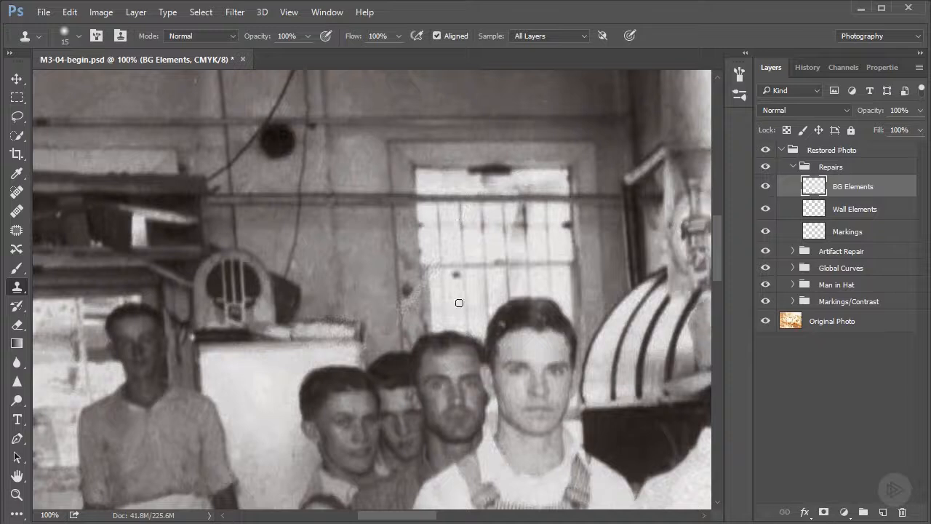
{"action": "left_click_drag", "start_coordinate": [494, 300], "coordinate": [538, 202]}
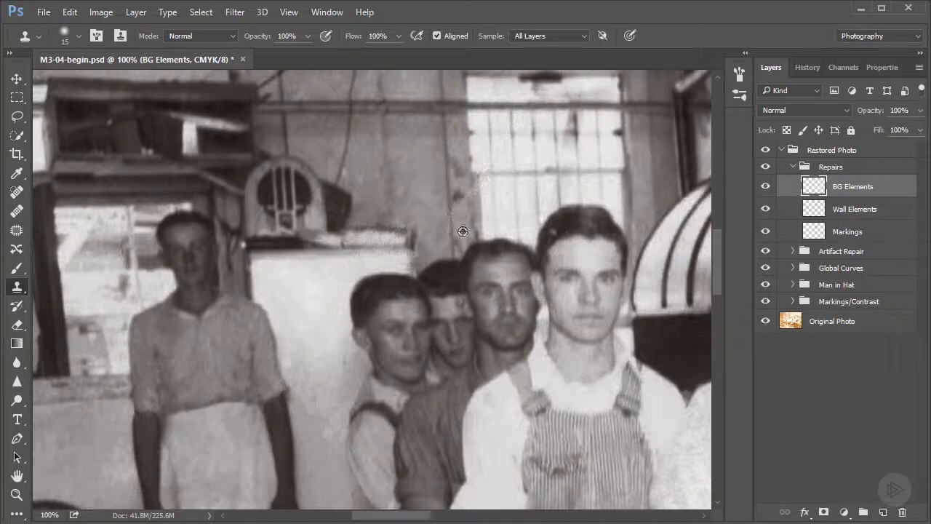
{"action": "mouse_move", "coordinate": [492, 234]}
{"action": "left_mouse_down"}
{"action": "mouse_move", "coordinate": [476, 264]}
{"action": "mouse_move", "coordinate": [484, 288]}
{"action": "mouse_move", "coordinate": [467, 310]}
{"action": "left_mouse_up"}
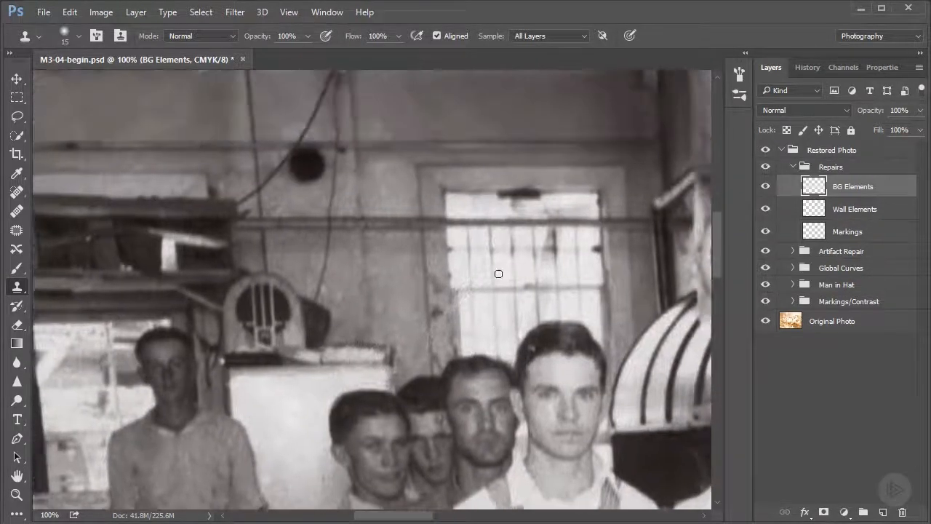
{"action": "right_click", "coordinate": [463, 298]}
{"action": "left_click", "coordinate": [462, 309]}
{"action": "left_click_drag", "start_coordinate": [520, 293], "coordinate": [558, 237]}
{"action": "left_click", "coordinate": [499, 203], "text": "alt"}
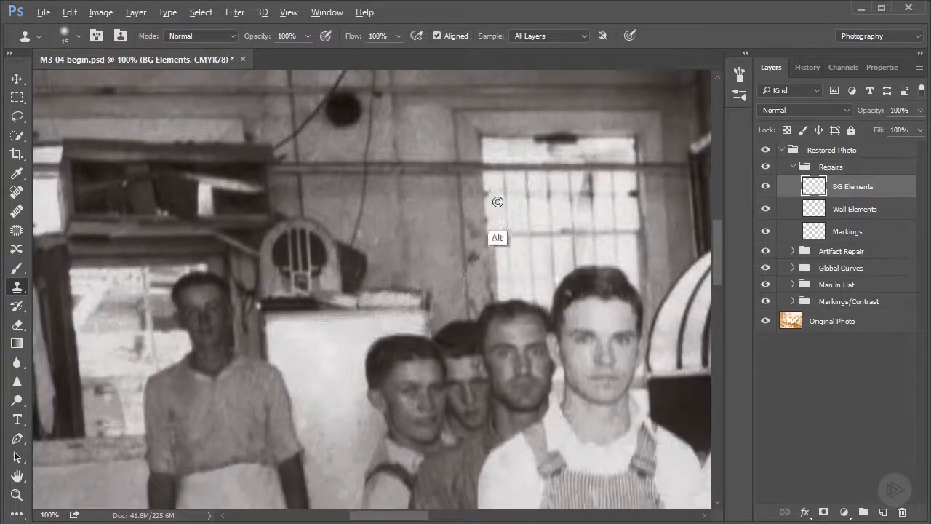
{"action": "mouse_move", "coordinate": [495, 230]}
{"action": "left_mouse_down"}
{"action": "mouse_move", "coordinate": [507, 199]}
{"action": "mouse_move", "coordinate": [501, 241]}
{"action": "left_mouse_up"}
{"action": "left_click", "coordinate": [501, 276], "text": "alt"}
Clone clean wall and refrigerator surface over the remaining speckles around the refrigerator's top right corner.
{"action": "left_click", "coordinate": [442, 281], "text": "alt"}
{"action": "left_click_drag", "start_coordinate": [431, 311], "coordinate": [521, 322]}
{"action": "left_click", "coordinate": [476, 293]}
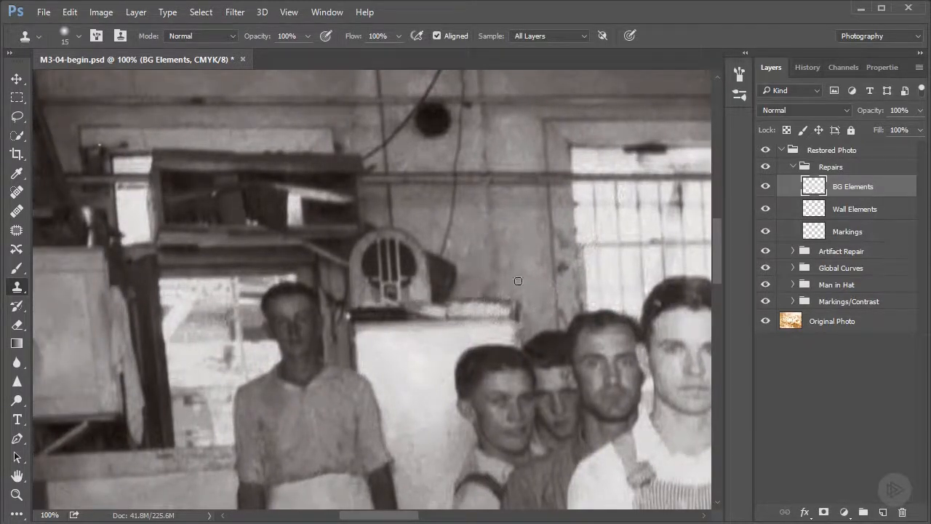
{"action": "left_click", "coordinate": [516, 284], "text": "alt"}
{"action": "left_click", "coordinate": [434, 347], "text": "alt"}
{"action": "left_click", "coordinate": [457, 337]}
Turn off aligned sampling and clone clean panes over the leftover specks along the barred window's left side and bars.
{"action": "left_click", "coordinate": [437, 36]}
{"action": "left_click_drag", "start_coordinate": [560, 324], "coordinate": [459, 353]}
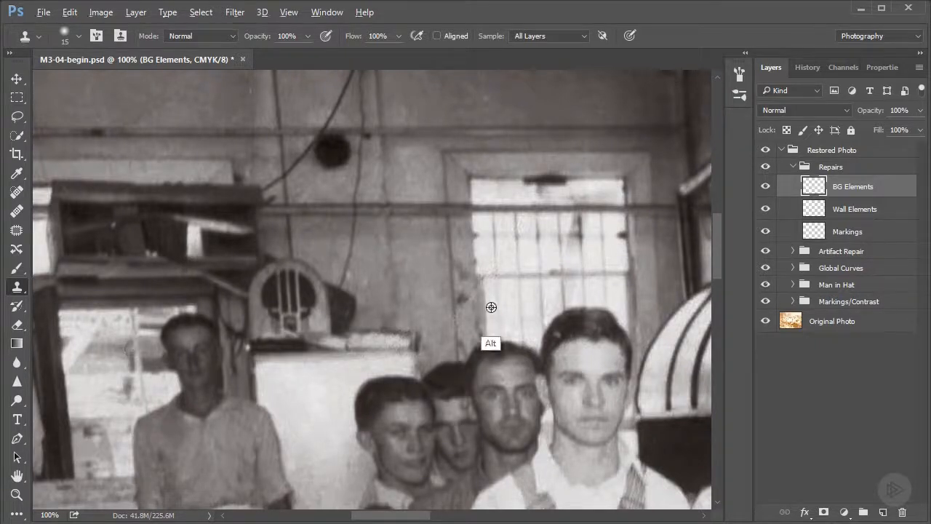
{"action": "right_click", "coordinate": [487, 269]}
{"action": "key", "text": "Escape"}
{"action": "left_click", "coordinate": [487, 286]}
{"action": "left_click_drag", "start_coordinate": [525, 229], "coordinate": [524, 218]}
{"action": "left_click", "coordinate": [529, 252], "text": "alt"}
Clone the clean upper edge of the refrigerator front along the uneven stretch right of the radio.
{"action": "left_click_drag", "start_coordinate": [389, 349], "coordinate": [444, 224]}
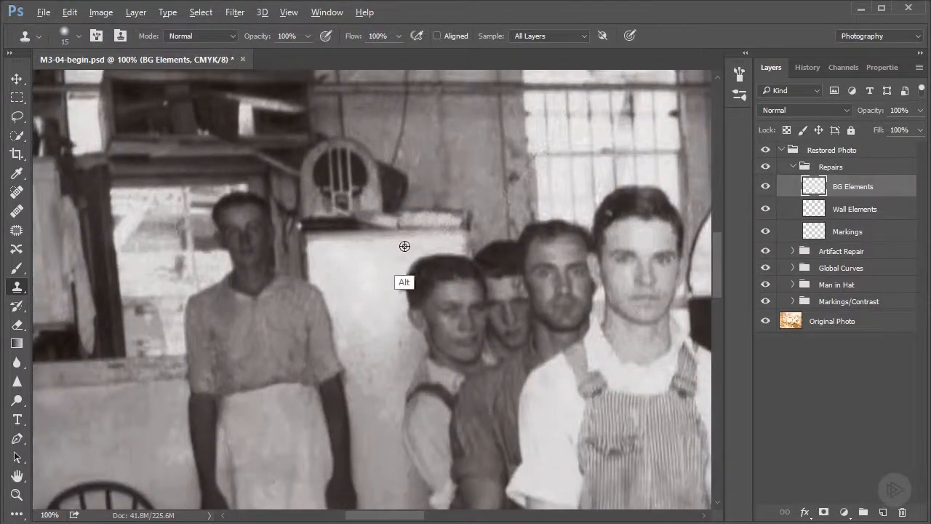
{"action": "left_click", "coordinate": [408, 232], "text": "alt"}
{"action": "mouse_move", "coordinate": [411, 231]}
{"action": "left_mouse_down"}
{"action": "mouse_move", "coordinate": [455, 230]}
{"action": "mouse_move", "coordinate": [443, 227]}
{"action": "left_mouse_up"}
Compare the photo with the BG Elements layer hidden and shown.
{"action": "left_click_drag", "start_coordinate": [584, 298], "coordinate": [551, 178]}
{"action": "left_click_drag", "start_coordinate": [471, 318], "coordinate": [489, 348]}
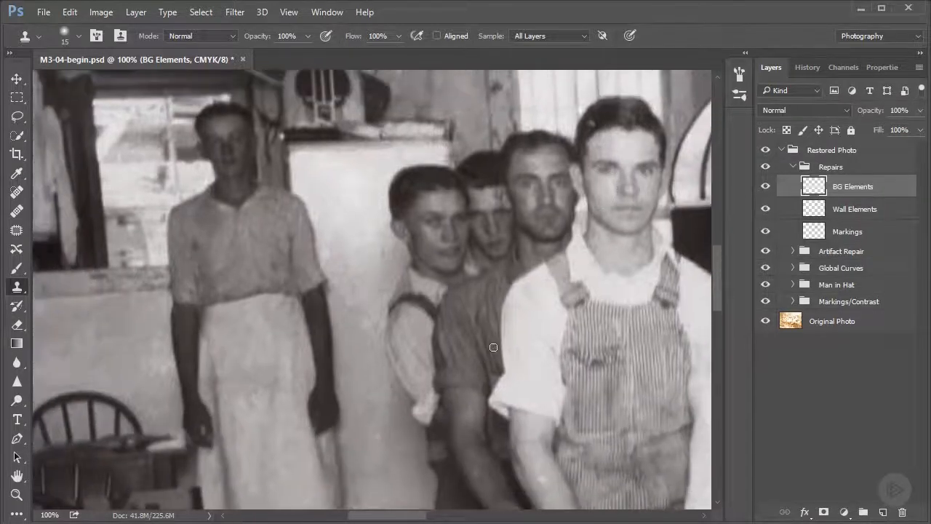
{"action": "key", "text": "ctrl+minus"}
{"action": "key", "text": "ctrl+minus"}
{"action": "left_click", "coordinate": [766, 189]}
{"action": "left_click", "coordinate": [766, 188]}
{"action": "left_click", "coordinate": [766, 189]}
{"action": "left_click", "coordinate": [766, 188]}
Open the Clone Source settings with the dark left wall and ceiling in view.
{"action": "left_click_drag", "start_coordinate": [259, 262], "coordinate": [386, 419]}
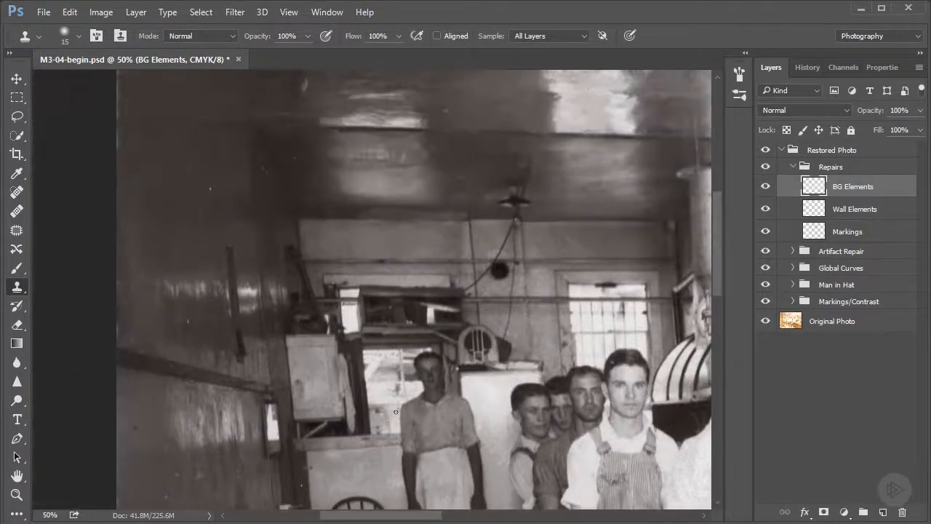
{"action": "left_click_drag", "start_coordinate": [477, 303], "coordinate": [381, 387]}
{"action": "key", "text": "ctrl+plus"}
{"action": "mouse_move", "coordinate": [282, 288]}
{"action": "left_mouse_down"}
{"action": "mouse_move", "coordinate": [459, 350]}
{"action": "mouse_move", "coordinate": [431, 337]}
{"action": "left_mouse_up"}
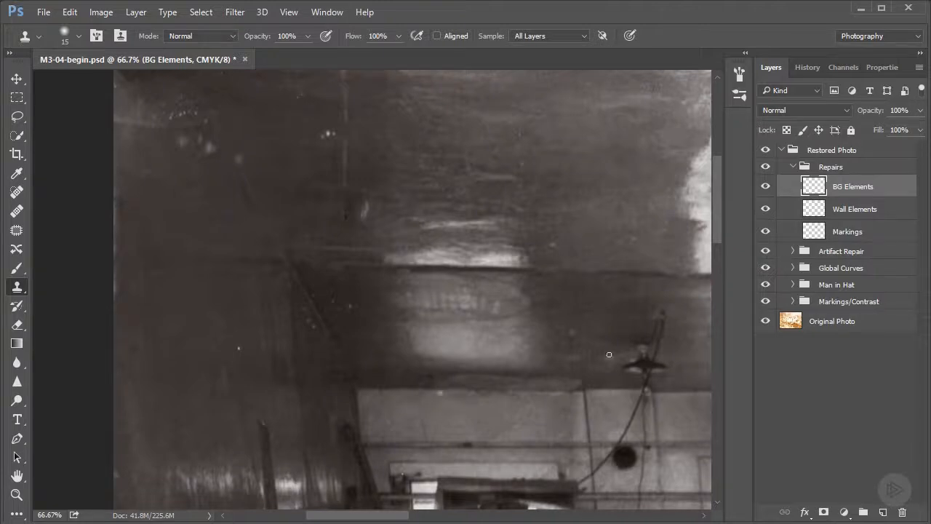
{"action": "left_click", "coordinate": [328, 14]}
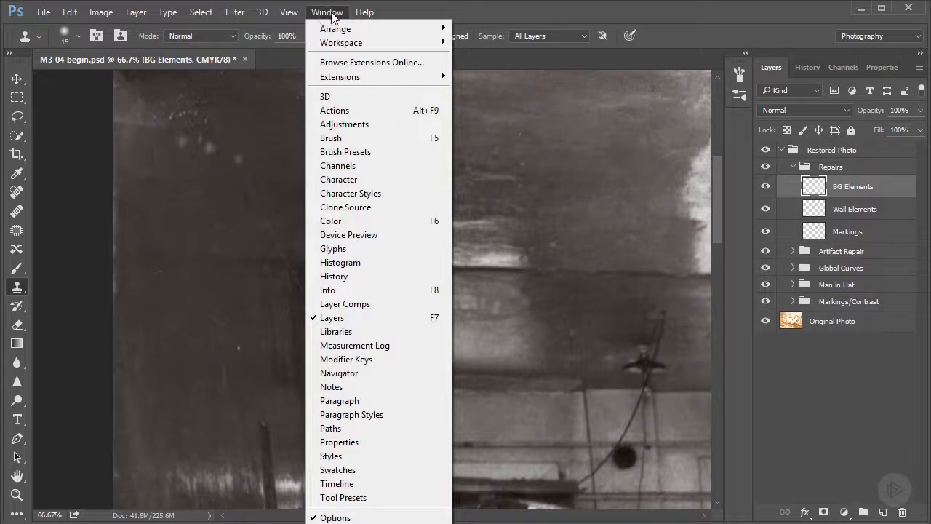
{"action": "left_click", "coordinate": [368, 208]}
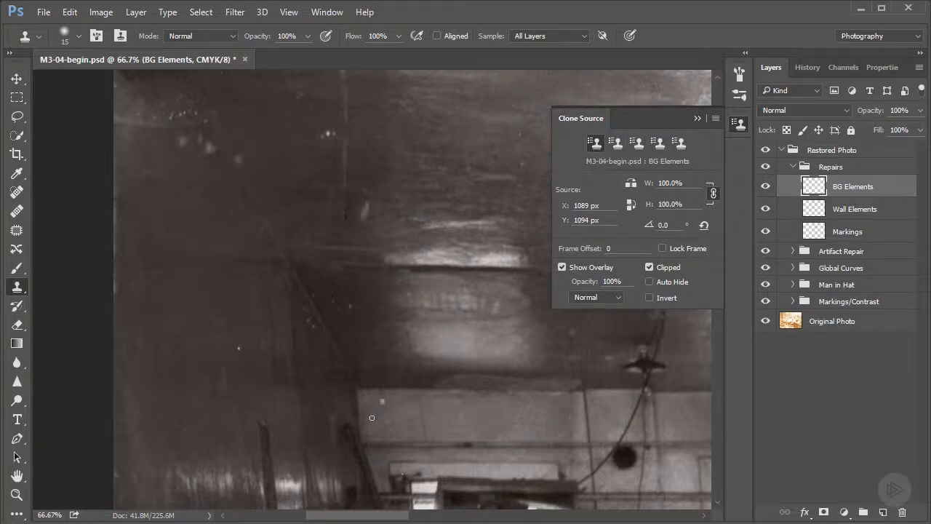
Clone the dark wall just above the white speck on the left wall over that speck.
{"action": "left_click", "coordinate": [241, 329], "text": "alt"}
{"action": "left_click", "coordinate": [239, 348]}
{"action": "left_click", "coordinate": [240, 347]}
Store a second clone source sampled from the bright window pane above the young man in overalls.
{"action": "left_click", "coordinate": [618, 143]}
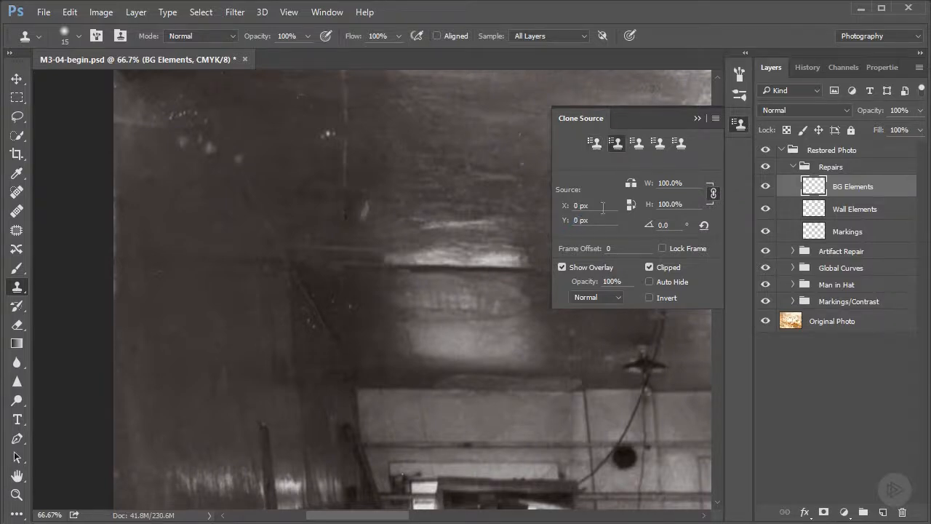
{"action": "mouse_move", "coordinate": [594, 446]}
{"action": "left_mouse_down"}
{"action": "mouse_move", "coordinate": [360, 245]}
{"action": "mouse_move", "coordinate": [303, 150]}
{"action": "left_mouse_up"}
{"action": "left_click_drag", "start_coordinate": [418, 309], "coordinate": [302, 365]}
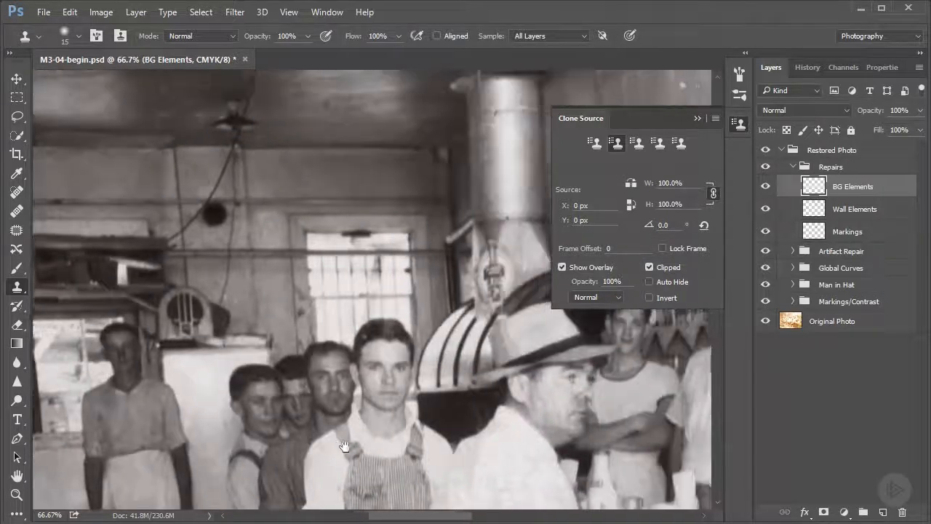
{"action": "mouse_move", "coordinate": [553, 432]}
{"action": "left_mouse_down"}
{"action": "mouse_move", "coordinate": [542, 442]}
{"action": "mouse_move", "coordinate": [490, 421]}
{"action": "left_mouse_up"}
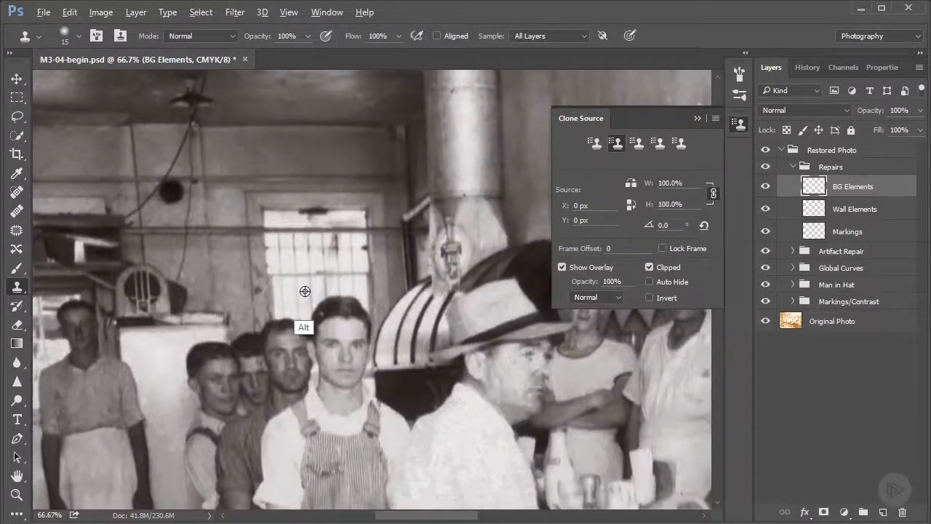
{"action": "left_click", "coordinate": [305, 291], "text": "alt"}
Try the second clone source over the dark left wall and reactivate the first clone source.
{"action": "left_click_drag", "start_coordinate": [275, 248], "coordinate": [560, 408]}
{"action": "left_click_drag", "start_coordinate": [342, 322], "coordinate": [450, 358]}
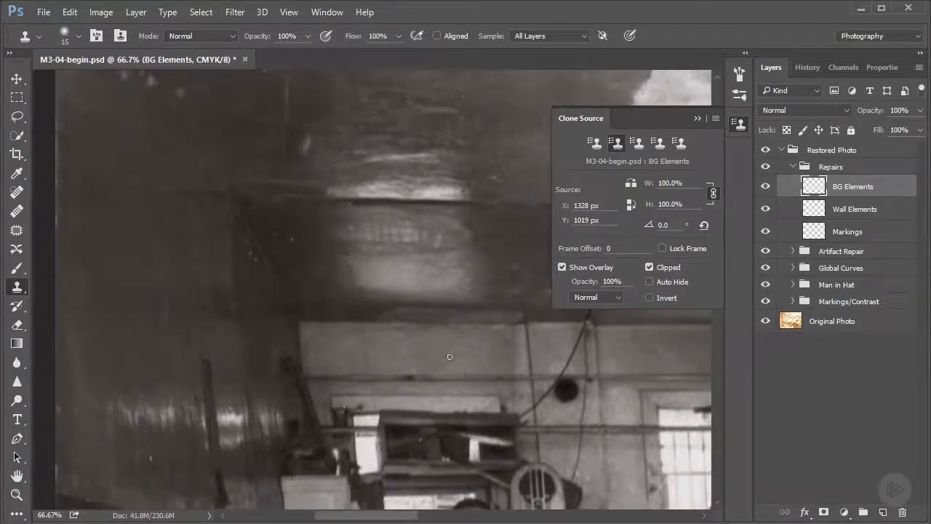
{"action": "left_click", "coordinate": [127, 361]}
{"action": "left_click_drag", "start_coordinate": [488, 426], "coordinate": [394, 360]}
{"action": "left_click", "coordinate": [597, 143]}
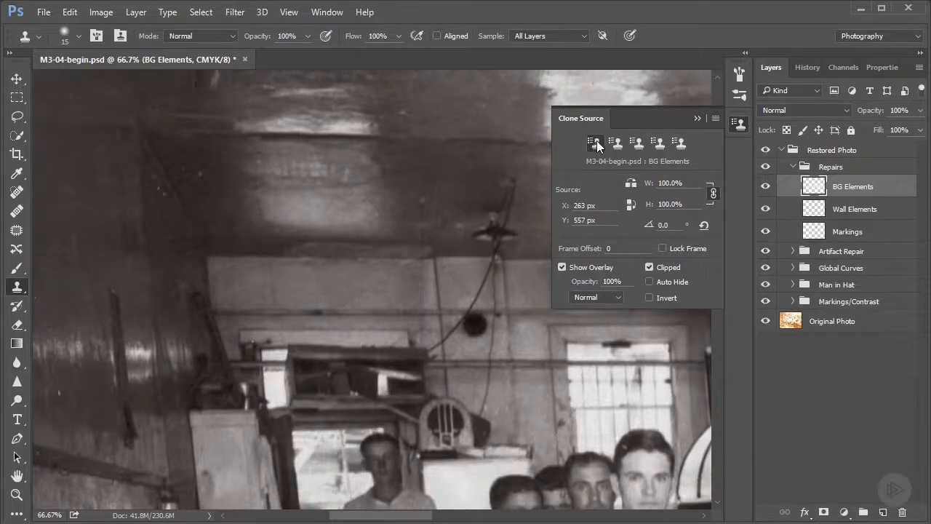
Collapse the Clone Source settings to clear the canvas.
{"action": "mouse_move", "coordinate": [572, 416]}
{"action": "left_mouse_down"}
{"action": "mouse_move", "coordinate": [556, 419]}
{"action": "mouse_move", "coordinate": [463, 356]}
{"action": "left_mouse_up"}
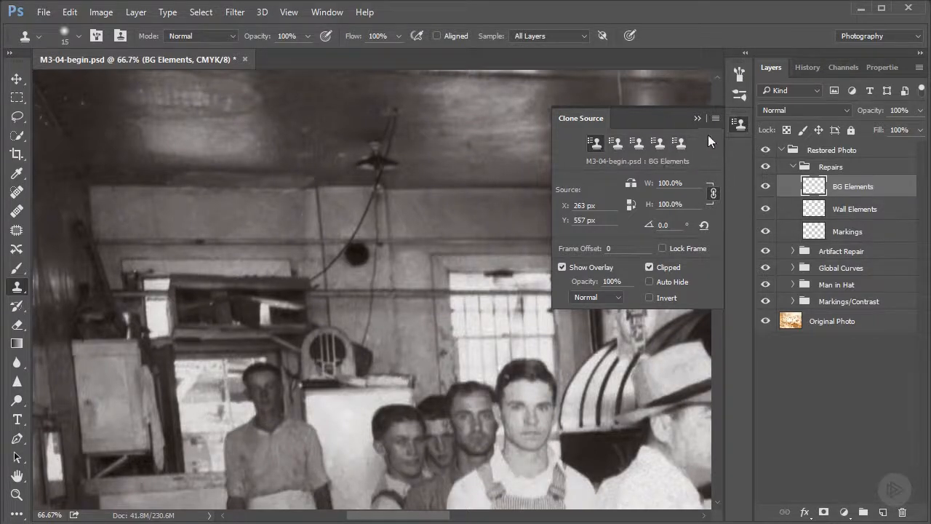
{"action": "left_click", "coordinate": [739, 124]}
{"action": "left_click_drag", "start_coordinate": [462, 252], "coordinate": [532, 273]}
{"action": "left_click", "coordinate": [741, 125]}
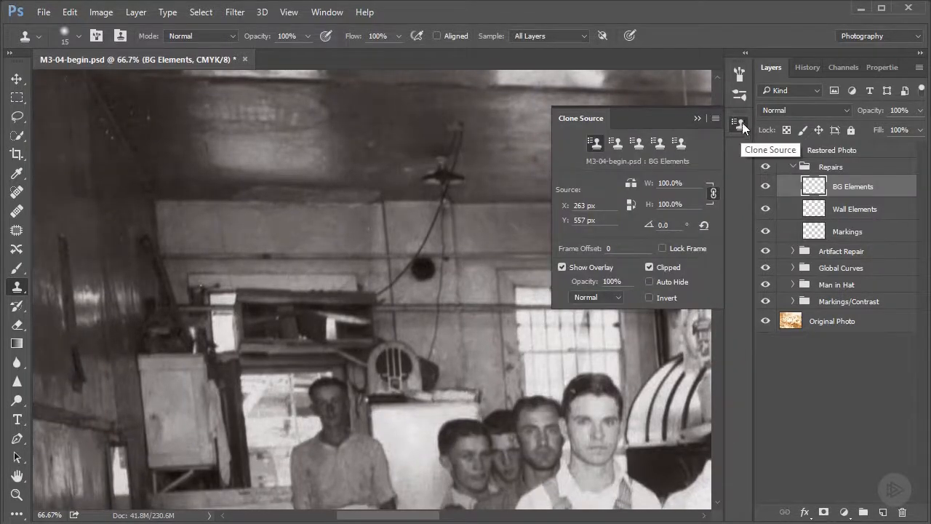
{"action": "left_click", "coordinate": [738, 124]}
Heal the white specks beside the diagonal wall and ceiling corner with the 9 px Spot Healing Brush.
{"action": "left_click_drag", "start_coordinate": [615, 370], "coordinate": [497, 95]}
{"action": "left_click_drag", "start_coordinate": [501, 364], "coordinate": [650, 437]}
{"action": "left_click_drag", "start_coordinate": [402, 190], "coordinate": [567, 449]}
{"action": "left_click_drag", "start_coordinate": [585, 322], "coordinate": [555, 414]}
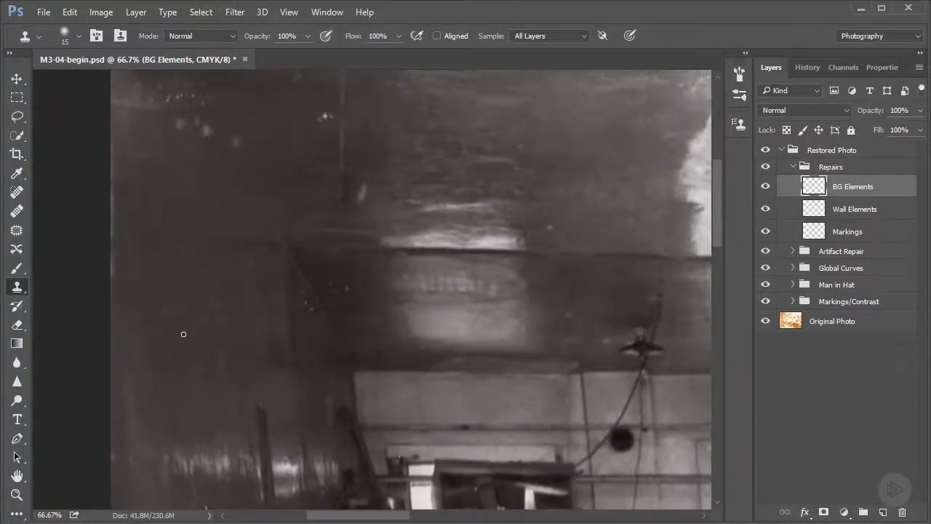
{"action": "left_click", "coordinate": [18, 193]}
{"action": "left_click_drag", "start_coordinate": [332, 363], "coordinate": [373, 246]}
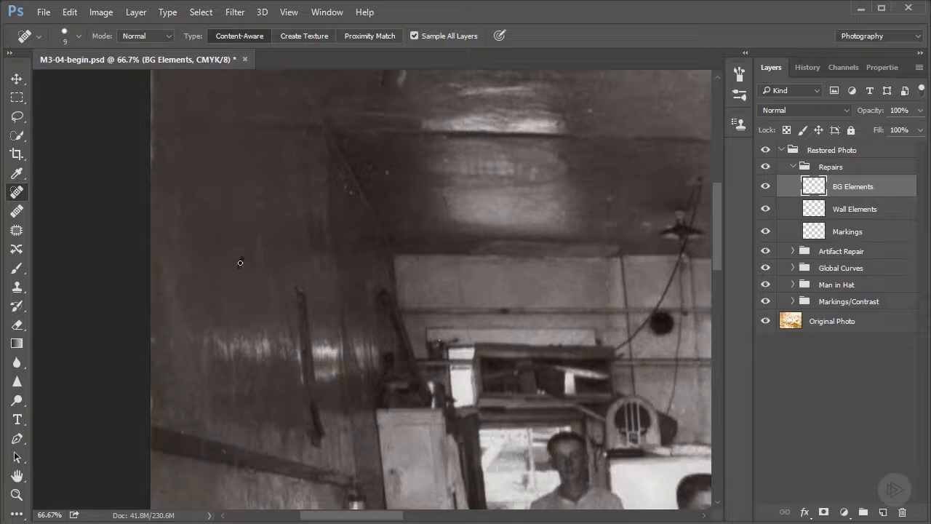
{"action": "left_click_drag", "start_coordinate": [427, 193], "coordinate": [382, 280]}
{"action": "left_click", "coordinate": [358, 264]}
{"action": "left_click", "coordinate": [342, 257]}
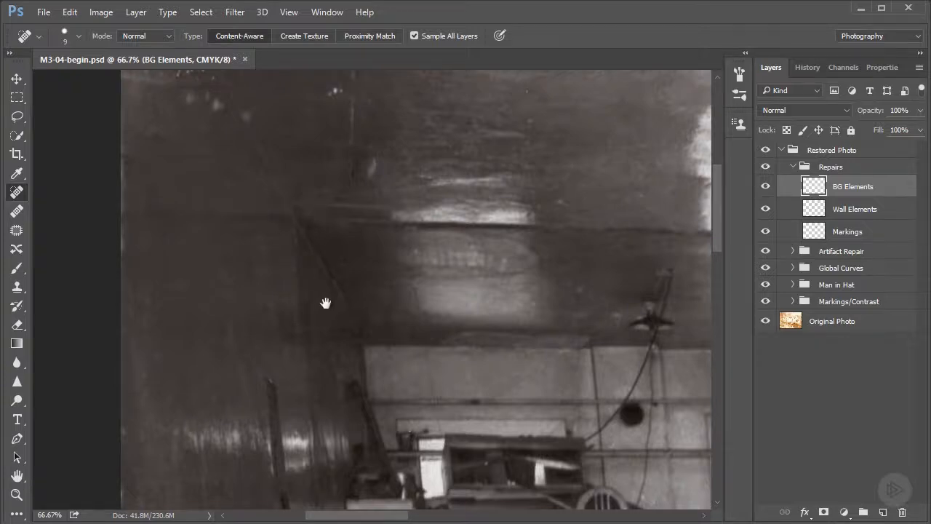
Heal the white dots, the vertical streak and the small light mark on the dark ceiling left of the bright reflection.
{"action": "left_click_drag", "start_coordinate": [322, 306], "coordinate": [357, 147]}
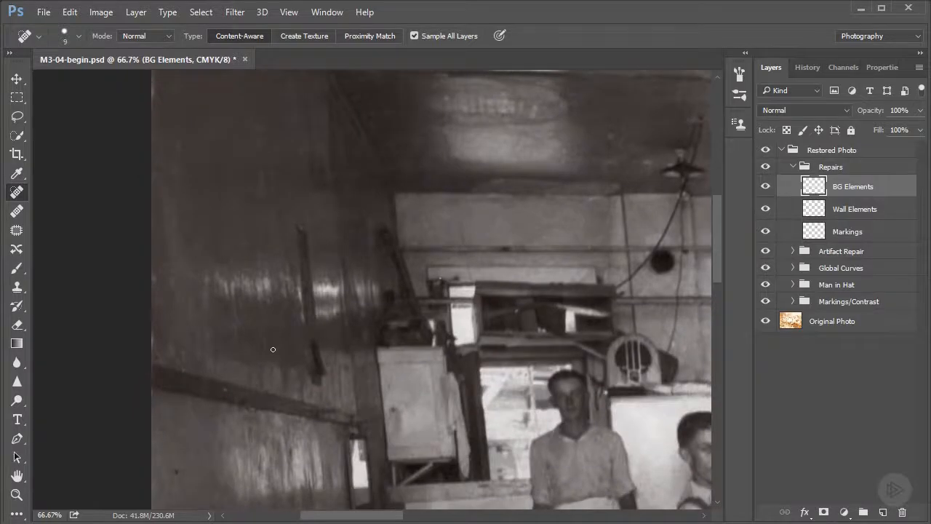
{"action": "left_click_drag", "start_coordinate": [449, 286], "coordinate": [520, 422]}
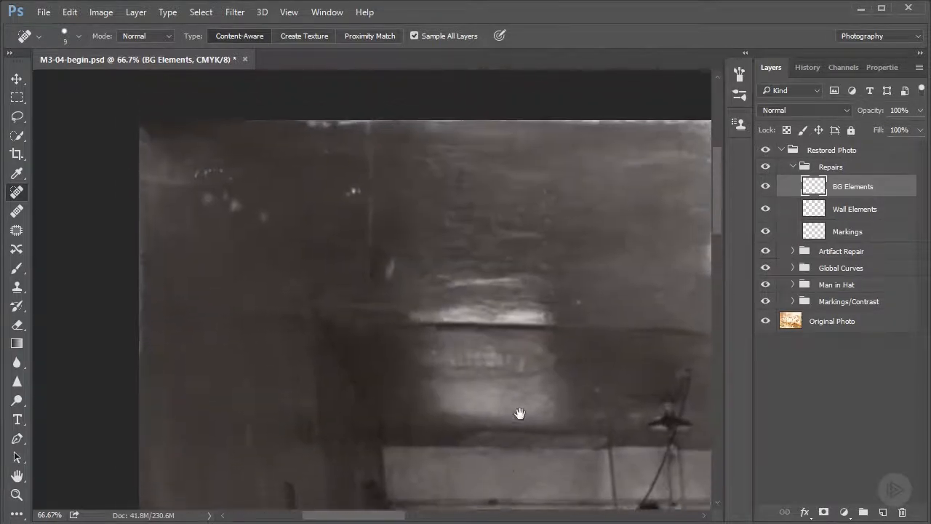
{"action": "left_click", "coordinate": [354, 200]}
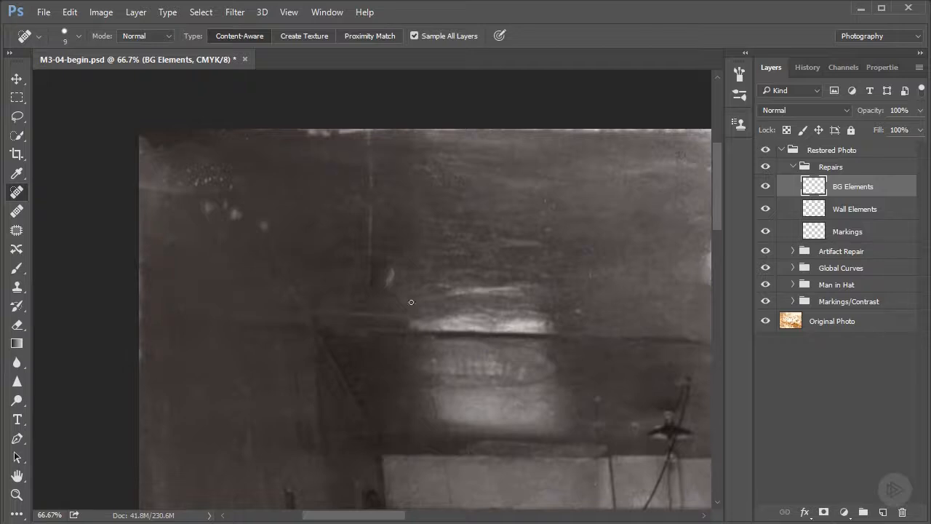
{"action": "left_click_drag", "start_coordinate": [371, 271], "coordinate": [370, 141]}
{"action": "left_click_drag", "start_coordinate": [393, 276], "coordinate": [392, 288]}
Switch to the Healing Brush at 35 px and heal the remaining trace of the vertical ceiling streak with sampled dark ceiling.
{"action": "left_click", "coordinate": [16, 211]}
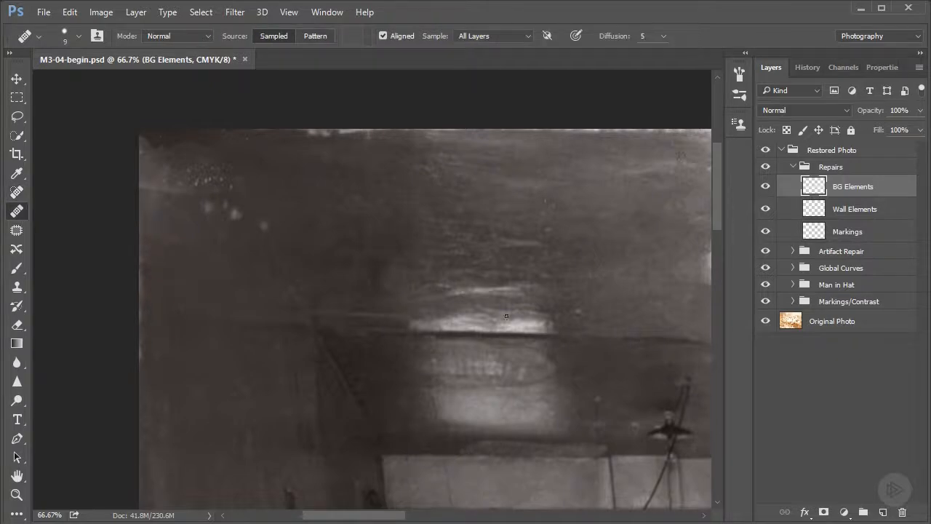
{"action": "key", "text": "bracketright"}
{"action": "key", "text": "bracketright"}
{"action": "key", "text": "bracketright"}
{"action": "key", "text": "bracketright"}
{"action": "key", "text": "bracketright"}
{"action": "key", "text": "bracketright"}
{"action": "key", "text": "alt"}
{"action": "left_click", "coordinate": [335, 263], "text": "alt"}
{"action": "mouse_move", "coordinate": [370, 277]}
{"action": "left_mouse_down"}
{"action": "mouse_move", "coordinate": [371, 211]}
{"action": "mouse_move", "coordinate": [350, 204]}
{"action": "mouse_move", "coordinate": [401, 185]}
{"action": "left_mouse_up"}
Heal the light blotches along the photo's top edge with dark ceiling texture, resampling between strokes.
{"action": "left_click", "coordinate": [406, 195], "text": "alt"}
{"action": "left_click", "coordinate": [332, 166], "text": "alt"}
{"action": "left_click", "coordinate": [312, 137]}
{"action": "left_click", "coordinate": [332, 169], "text": "alt"}
{"action": "left_click", "coordinate": [324, 135]}
{"action": "left_click_drag", "start_coordinate": [465, 274], "coordinate": [389, 296]}
{"action": "left_click", "coordinate": [368, 215], "text": "alt"}
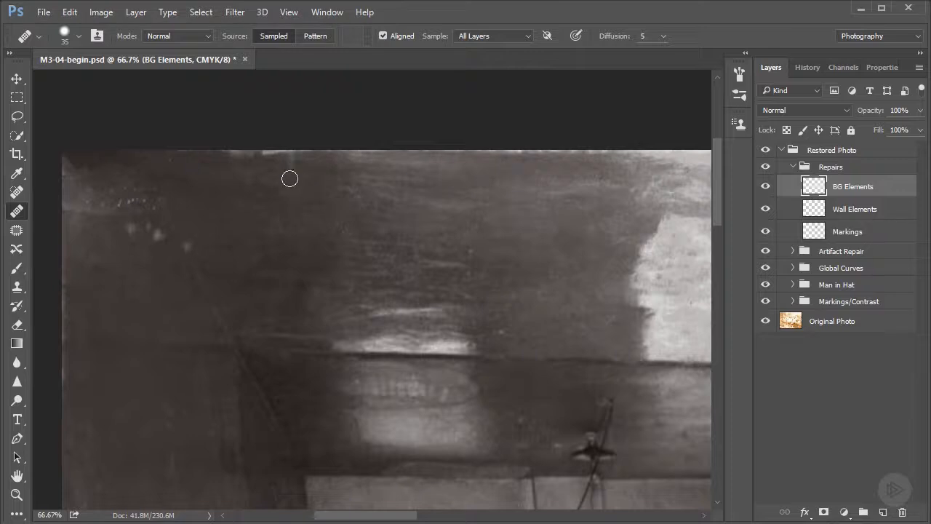
{"action": "left_click_drag", "start_coordinate": [275, 153], "coordinate": [248, 153]}
Heal the faint blemishes on the dark left wall above the shiny reflection, resampling nearby wall texture between spots.
{"action": "left_click_drag", "start_coordinate": [308, 263], "coordinate": [357, 222]}
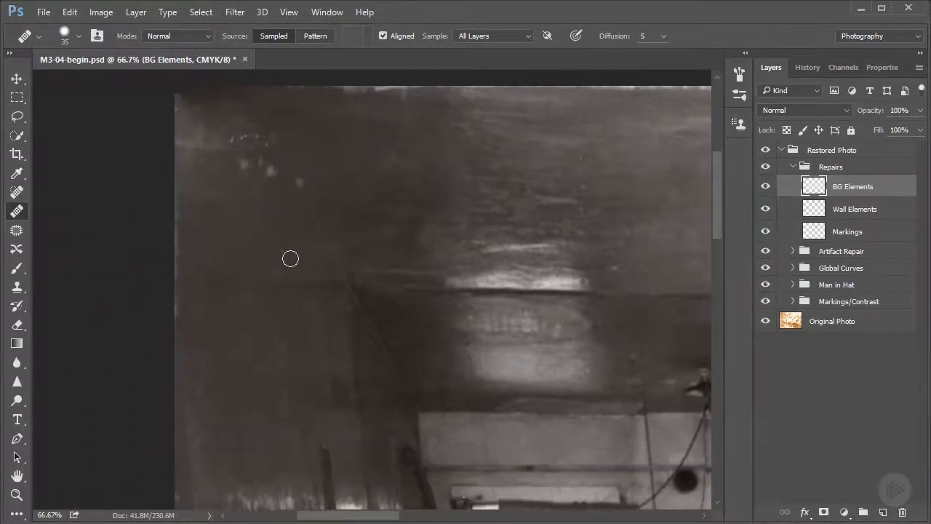
{"action": "left_click_drag", "start_coordinate": [315, 376], "coordinate": [329, 292]}
{"action": "left_click", "coordinate": [332, 314], "text": "alt"}
{"action": "left_click", "coordinate": [336, 300]}
{"action": "left_click", "coordinate": [309, 337], "text": "alt"}
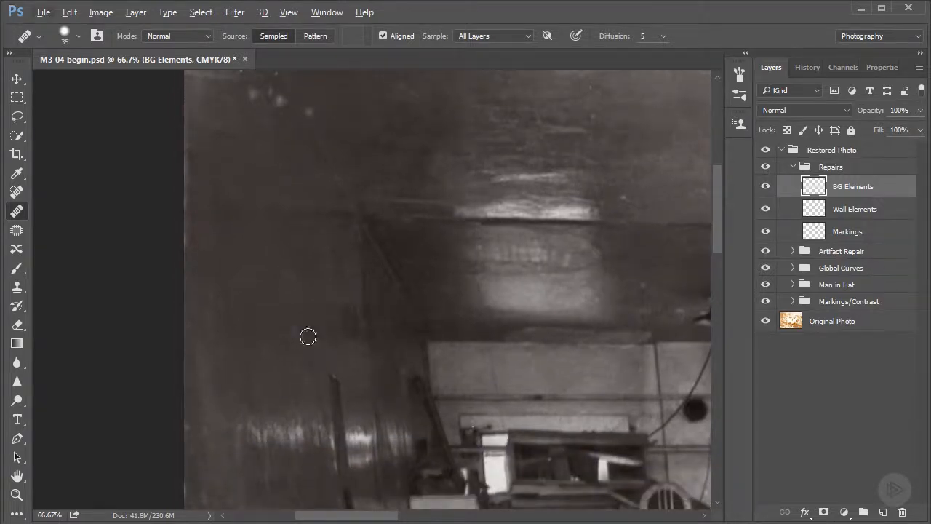
{"action": "left_click", "coordinate": [294, 327]}
{"action": "left_click", "coordinate": [320, 356], "text": "alt"}
{"action": "left_click_drag", "start_coordinate": [319, 352], "coordinate": [332, 288]}
{"action": "left_click", "coordinate": [322, 283], "text": "alt"}
{"action": "left_click", "coordinate": [310, 280]}
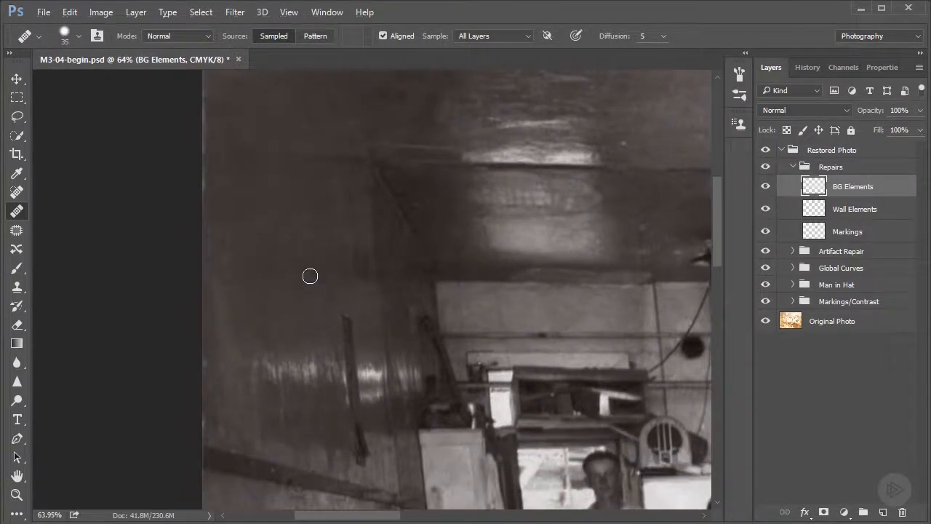
Heal a blemish on the ceiling between the two bright reflections and lower the Healing Brush's hardness.
{"action": "left_click_drag", "start_coordinate": [503, 248], "coordinate": [354, 379]}
{"action": "left_click", "coordinate": [491, 259], "text": "alt"}
{"action": "left_click", "coordinate": [475, 269]}
{"action": "right_click", "coordinate": [482, 225]}
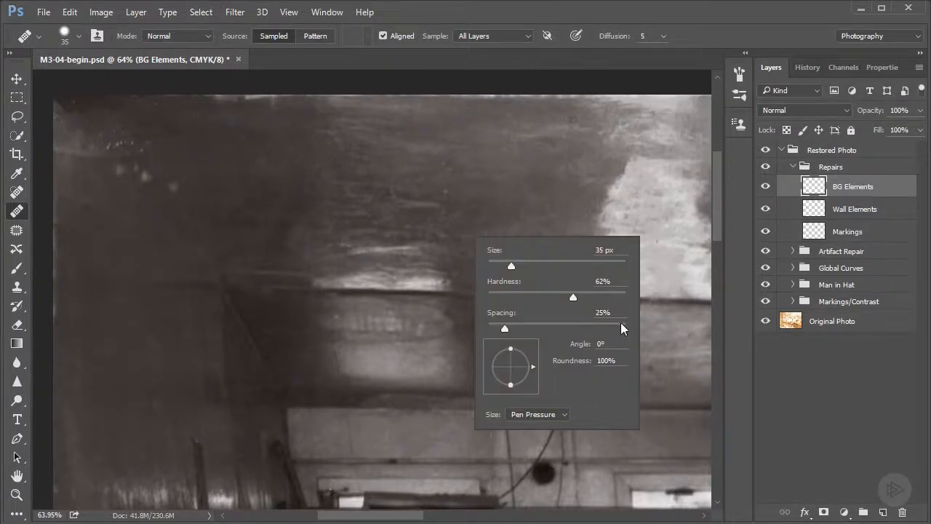
{"action": "mouse_move", "coordinate": [574, 300]}
{"action": "left_mouse_down"}
{"action": "mouse_move", "coordinate": [547, 304]}
{"action": "mouse_move", "coordinate": [562, 304]}
{"action": "left_mouse_up"}
{"action": "key", "text": "Return"}
{"action": "left_click_drag", "start_coordinate": [478, 170], "coordinate": [502, 246]}
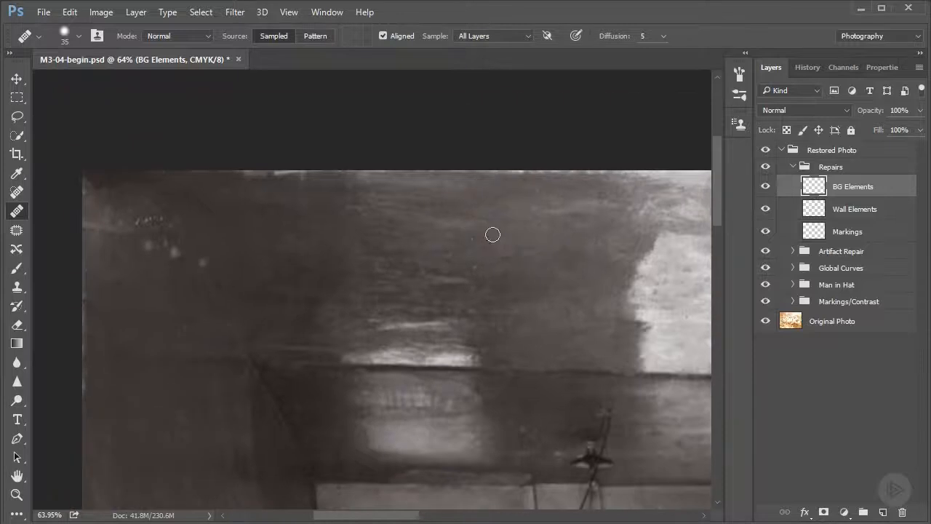
{"action": "scroll", "coordinate": [520, 308], "scroll_direction": "down", "scroll_amount": 3}
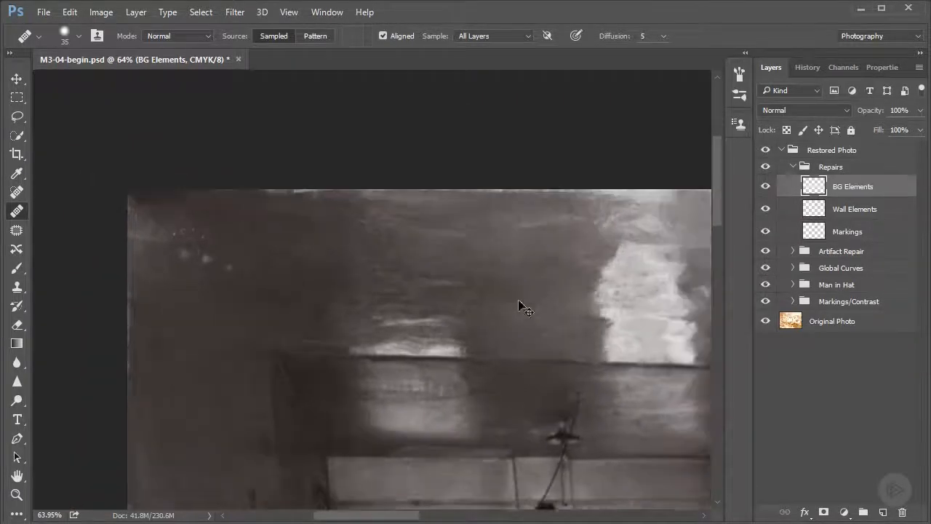
{"action": "scroll", "coordinate": [541, 366], "scroll_direction": "down", "scroll_amount": 1}
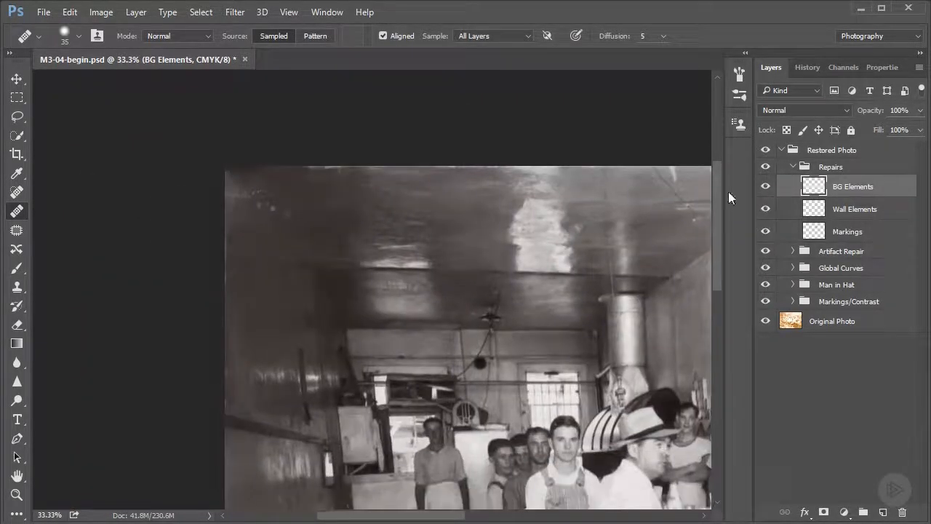
Compare the photo with and without the BG Elements layer's repairs.
{"action": "left_click", "coordinate": [766, 189]}
{"action": "left_click", "coordinate": [765, 190]}
{"action": "left_click", "coordinate": [765, 189]}
{"action": "left_click", "coordinate": [765, 189]}
Switch to the Clone Stamp at 300 px and clone dark wall texture over the photo's upper-left corner.
{"action": "left_click", "coordinate": [21, 290]}
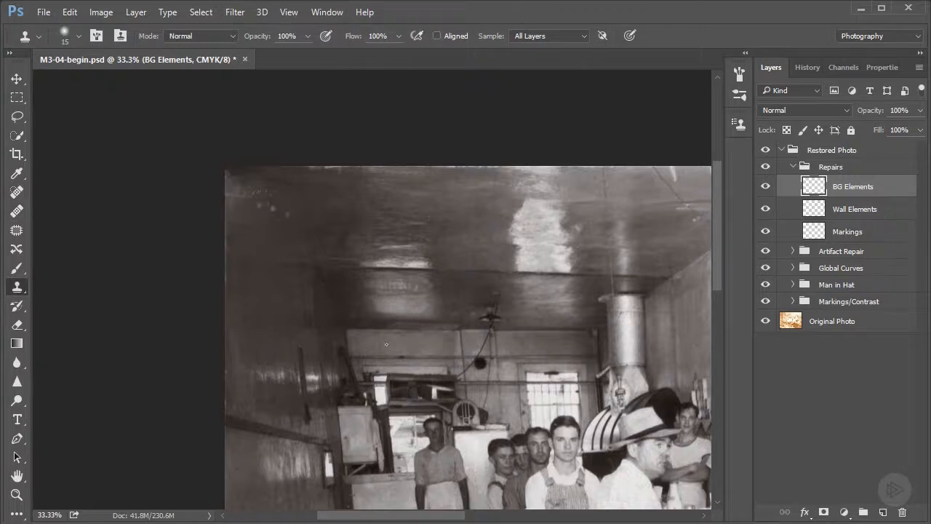
{"action": "key", "text": "bracketright"}
{"action": "key", "text": "bracketright"}
{"action": "key", "text": "bracketright"}
{"action": "key", "text": "bracketright"}
{"action": "key", "text": "bracketright"}
{"action": "key", "text": "bracketright"}
{"action": "key", "text": "bracketright"}
{"action": "key", "text": "bracketright"}
{"action": "key", "text": "bracketright"}
{"action": "key", "text": "bracketright"}
{"action": "key", "text": "bracketright"}
{"action": "key", "text": "bracketright"}
{"action": "key", "text": "bracketright"}
{"action": "key", "text": "bracketright"}
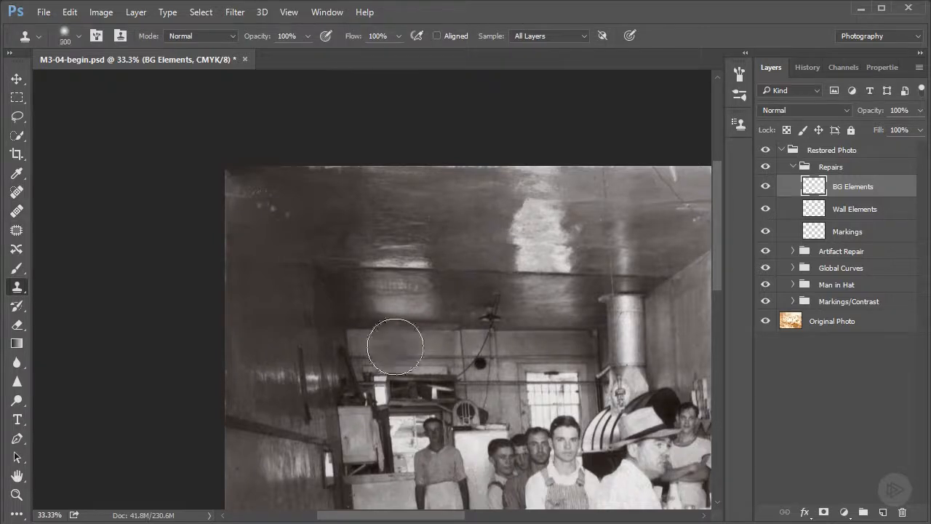
{"action": "key", "text": "bracketleft"}
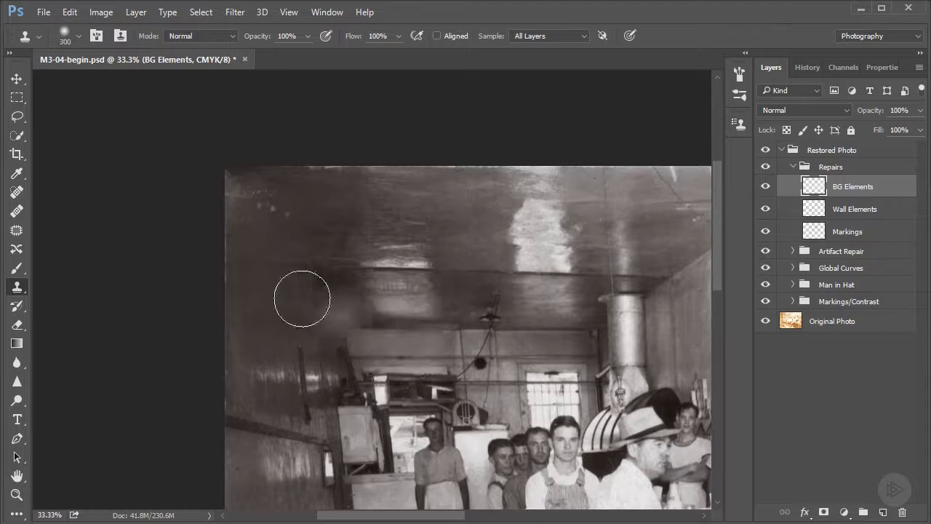
{"action": "left_click", "coordinate": [270, 302], "text": "alt"}
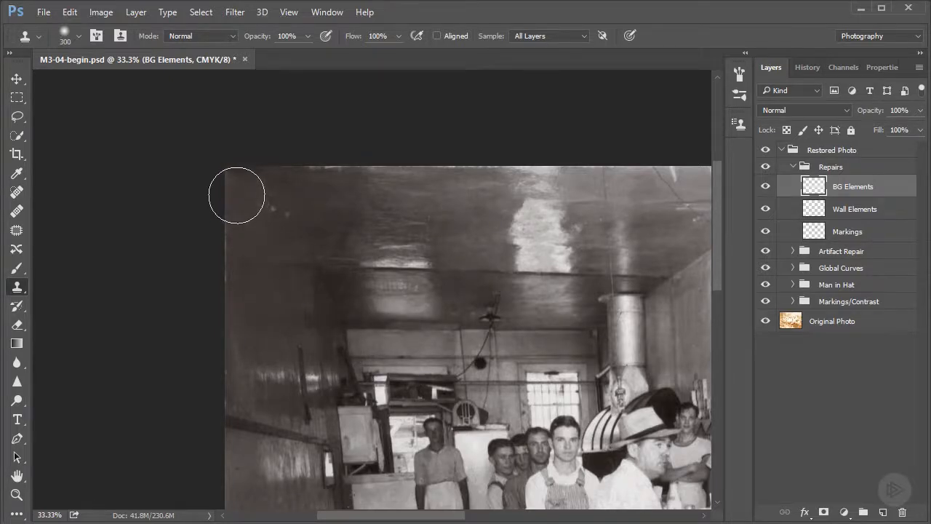
{"action": "mouse_move", "coordinate": [236, 197]}
{"action": "left_mouse_down"}
{"action": "mouse_move", "coordinate": [249, 145]}
{"action": "mouse_move", "coordinate": [237, 196]}
{"action": "mouse_move", "coordinate": [229, 189]}
{"action": "mouse_move", "coordinate": [241, 182]}
{"action": "mouse_move", "coordinate": [232, 197]}
{"action": "mouse_move", "coordinate": [235, 170]}
{"action": "left_mouse_up"}
Clone nearby dark texture down the photo's left edge and over the light specks in the ceiling's left corner, resampling between strokes.
{"action": "left_click", "coordinate": [263, 287], "text": "alt"}
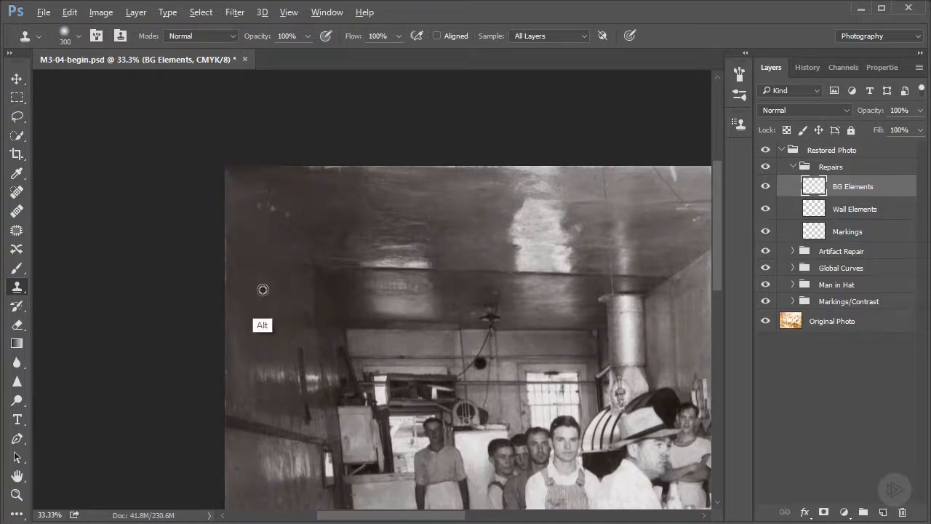
{"action": "mouse_move", "coordinate": [226, 234]}
{"action": "left_mouse_down"}
{"action": "mouse_move", "coordinate": [230, 274]}
{"action": "mouse_move", "coordinate": [227, 243]}
{"action": "mouse_move", "coordinate": [212, 404]}
{"action": "mouse_move", "coordinate": [259, 359]}
{"action": "mouse_move", "coordinate": [258, 275]}
{"action": "mouse_move", "coordinate": [226, 279]}
{"action": "left_mouse_up"}
{"action": "left_click", "coordinate": [255, 286], "text": "alt"}
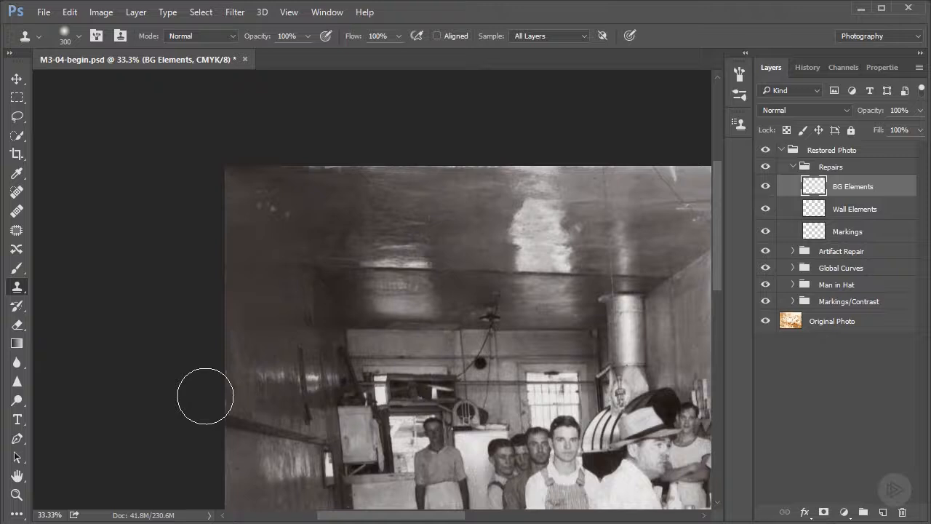
{"action": "left_click", "coordinate": [330, 205], "text": "alt"}
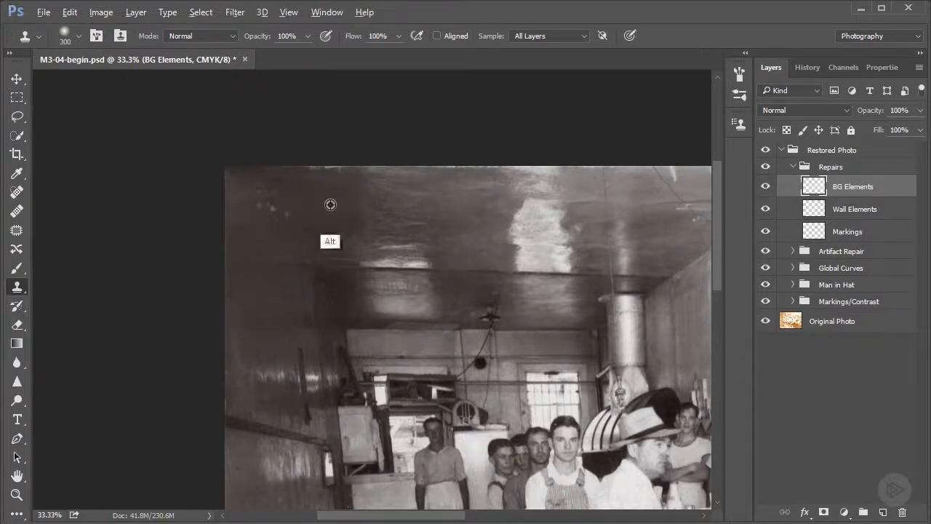
{"action": "mouse_move", "coordinate": [278, 199]}
{"action": "left_mouse_down"}
{"action": "mouse_move", "coordinate": [240, 203]}
{"action": "mouse_move", "coordinate": [239, 187]}
{"action": "left_mouse_up"}
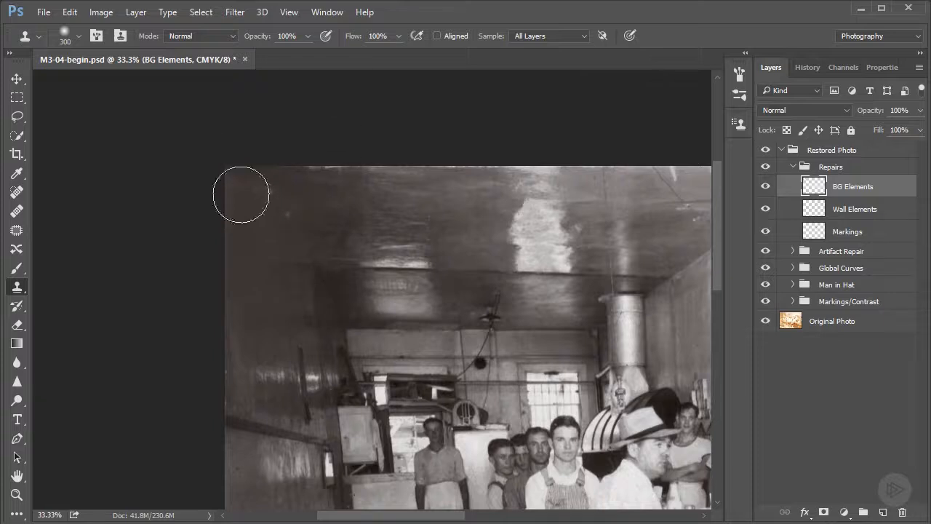
Remove the remaining faint specks in the ceiling's left corner with the Spot Healing Brush at 15 px.
{"action": "left_click", "coordinate": [17, 192]}
{"action": "key", "text": "ctrl+plus"}
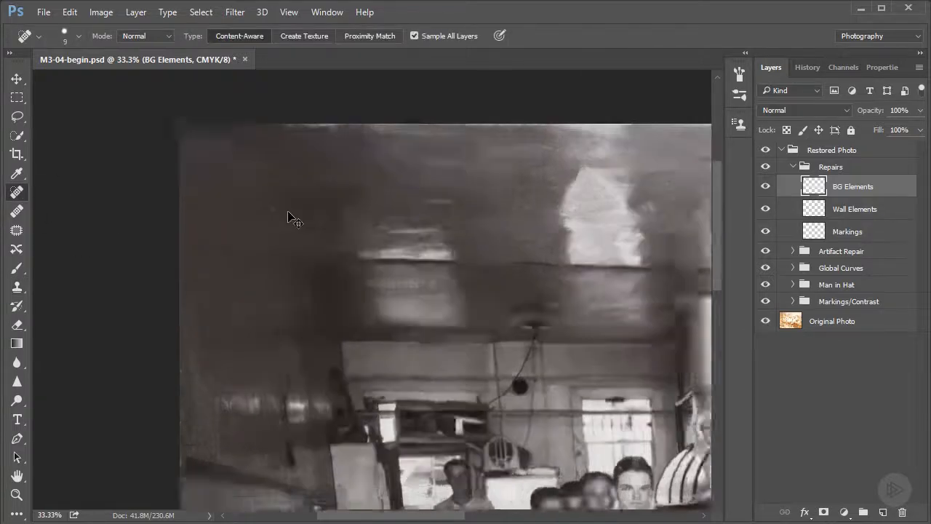
{"action": "left_click_drag", "start_coordinate": [251, 131], "coordinate": [411, 277]}
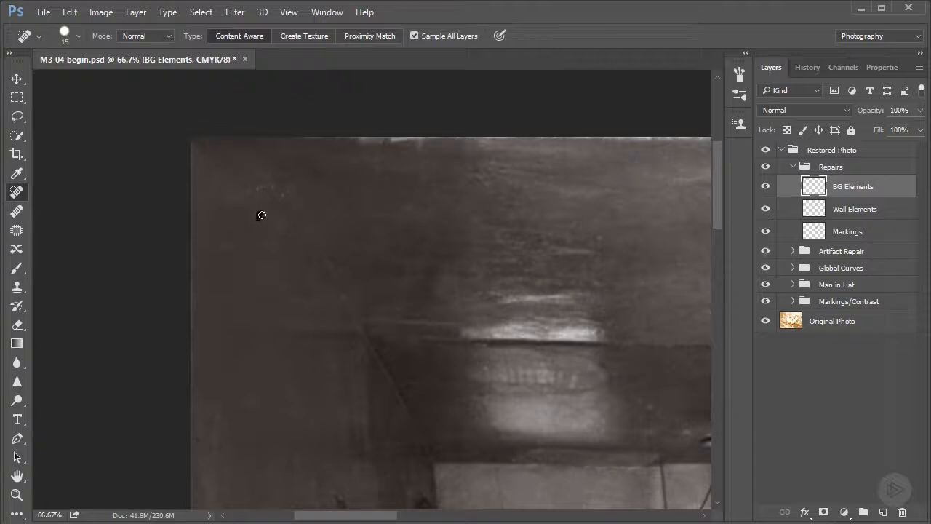
{"action": "left_click_drag", "start_coordinate": [248, 194], "coordinate": [291, 185]}
Clone dark ceiling over the light blotches along the left part of the photo's top edge with a 90 px Clone Stamp.
{"action": "left_click_drag", "start_coordinate": [493, 245], "coordinate": [324, 335]}
{"action": "left_click", "coordinate": [17, 289]}
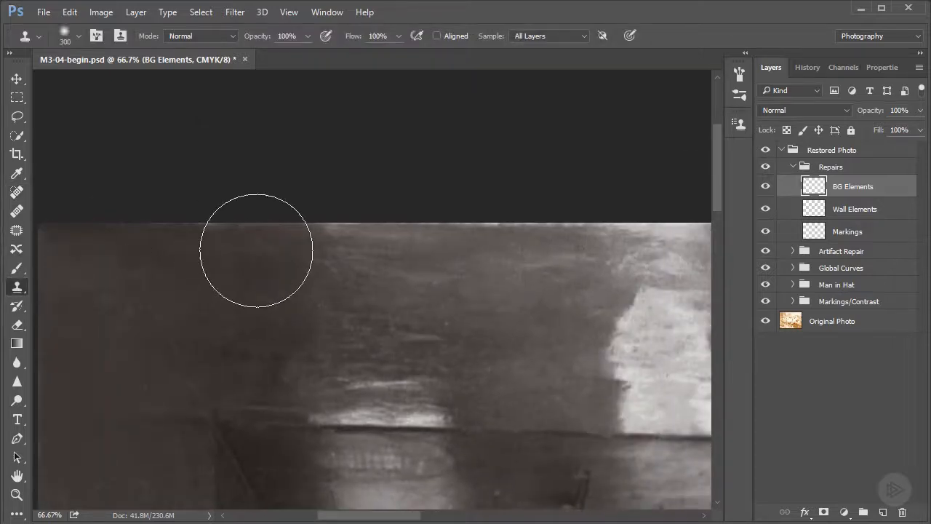
{"action": "key", "text": "bracketleft"}
{"action": "key", "text": "bracketleft"}
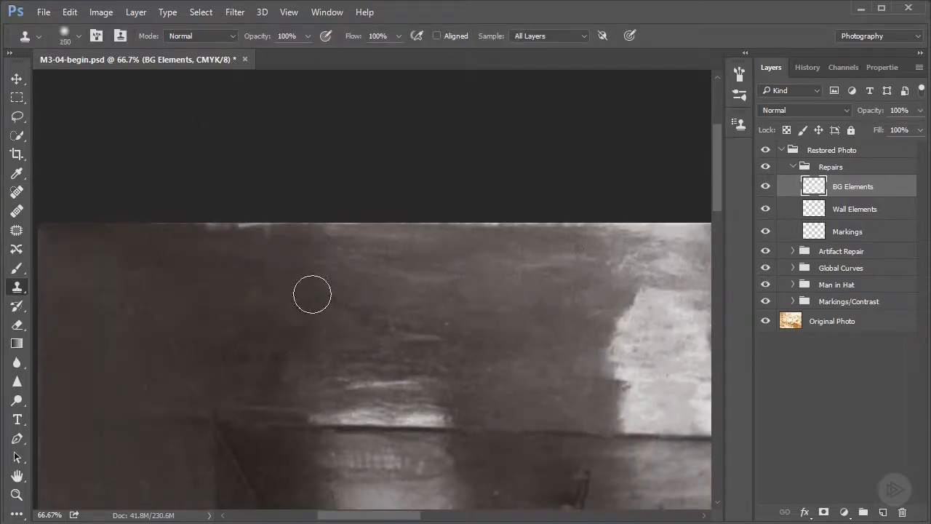
{"action": "key", "text": "alt"}
{"action": "left_click", "coordinate": [274, 248], "text": "alt"}
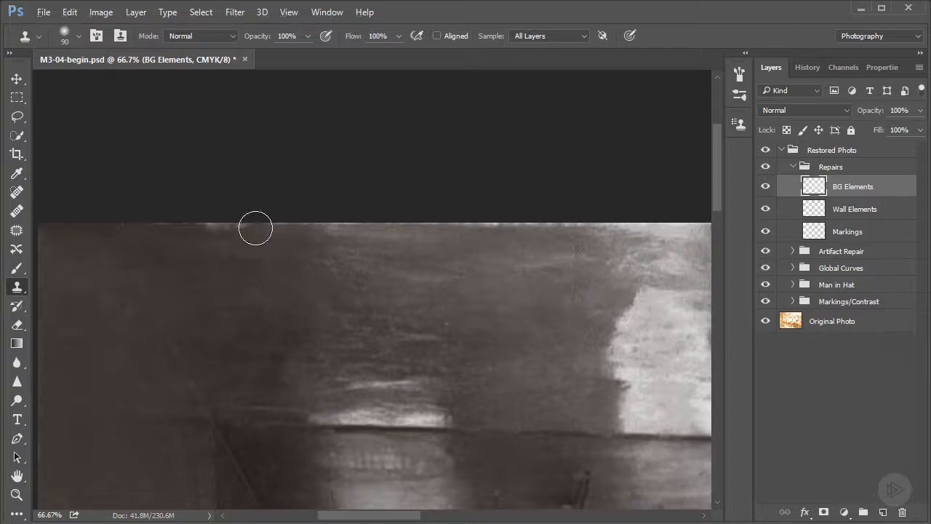
{"action": "left_click_drag", "start_coordinate": [257, 226], "coordinate": [205, 224]}
{"action": "left_click_drag", "start_coordinate": [243, 227], "coordinate": [227, 226]}
{"action": "left_click_drag", "start_coordinate": [259, 229], "coordinate": [166, 220]}
{"action": "left_click", "coordinate": [248, 306], "text": "alt"}
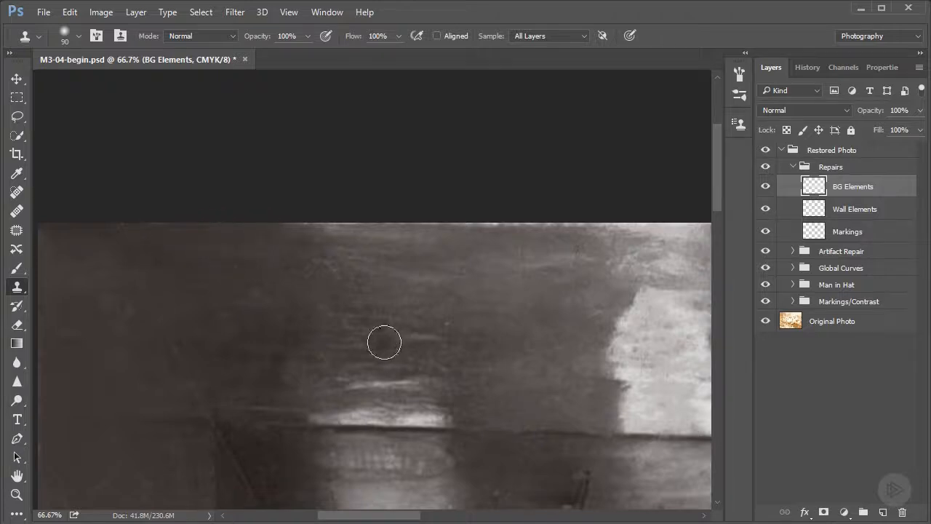
Remove the small marks on the floor beside the wooden tables with the Spot Healing Brush at 15 px.
{"action": "scroll", "coordinate": [432, 363], "scroll_direction": "down", "scroll_amount": 3}
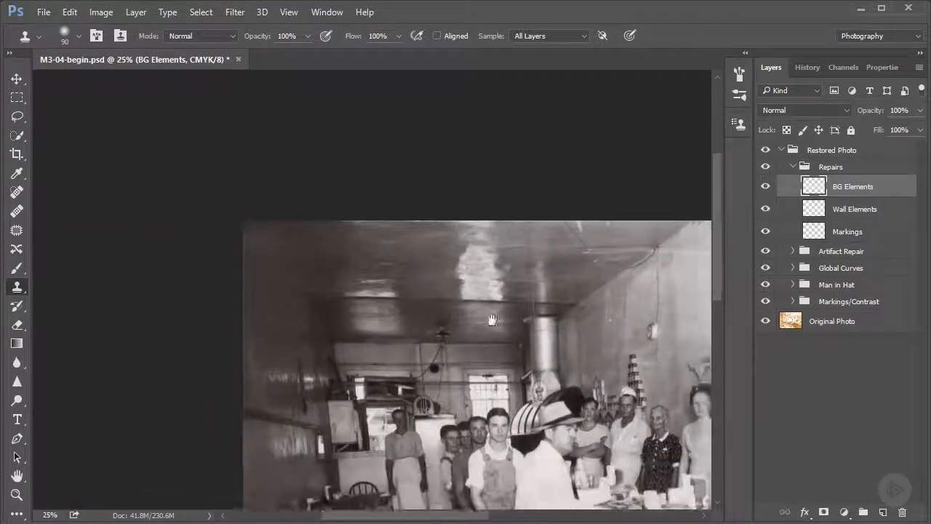
{"action": "scroll", "coordinate": [456, 362], "scroll_direction": "up", "scroll_amount": 2}
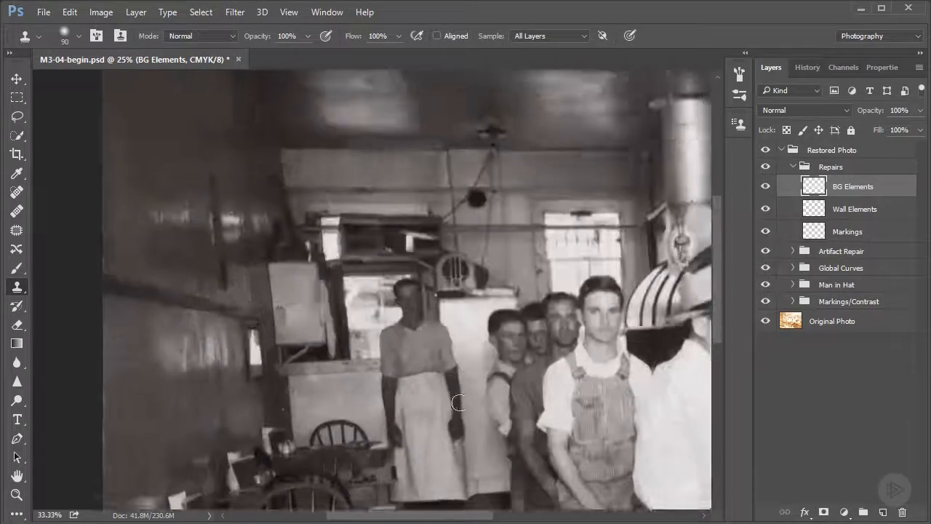
{"action": "scroll", "coordinate": [456, 362], "scroll_direction": "down", "scroll_amount": 4}
{"action": "scroll", "coordinate": [449, 225], "scroll_direction": "up", "scroll_amount": 1}
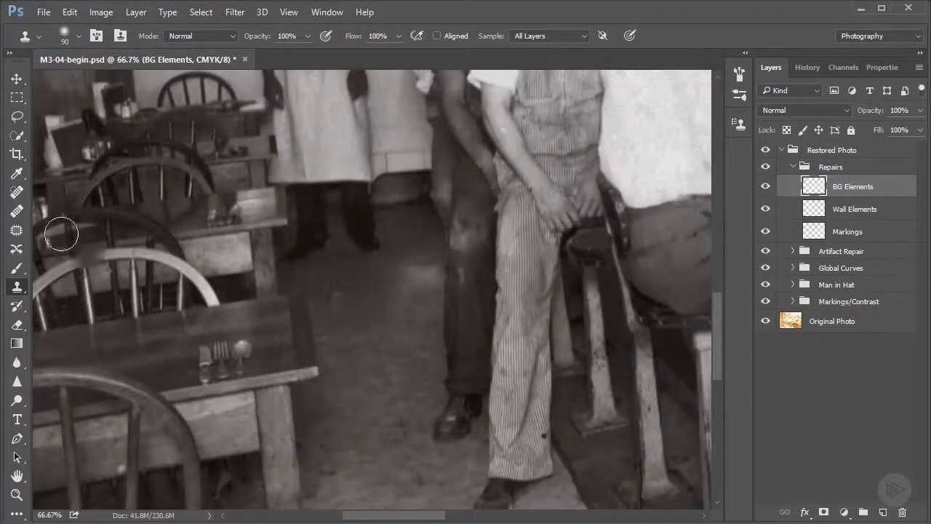
{"action": "left_click", "coordinate": [16, 192]}
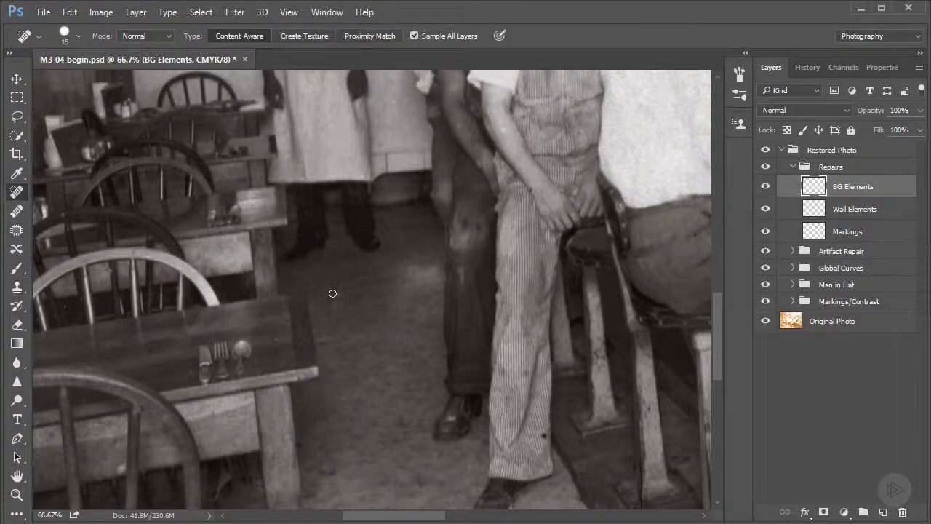
{"action": "left_click_drag", "start_coordinate": [328, 315], "coordinate": [328, 317]}
{"action": "left_click_drag", "start_coordinate": [308, 268], "coordinate": [315, 259]}
Spot-heal the faint mark on the dark counter front above the foreground stool, and review the whole photo.
{"action": "key", "text": "ctrl+minus"}
{"action": "key", "text": "ctrl+minus"}
{"action": "key", "text": "ctrl+minus"}
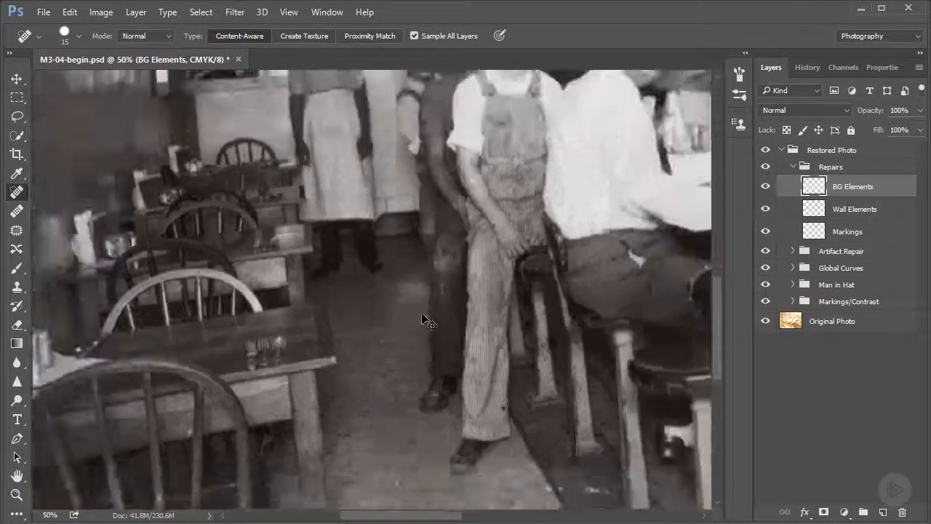
{"action": "left_click_drag", "start_coordinate": [647, 339], "coordinate": [519, 366]}
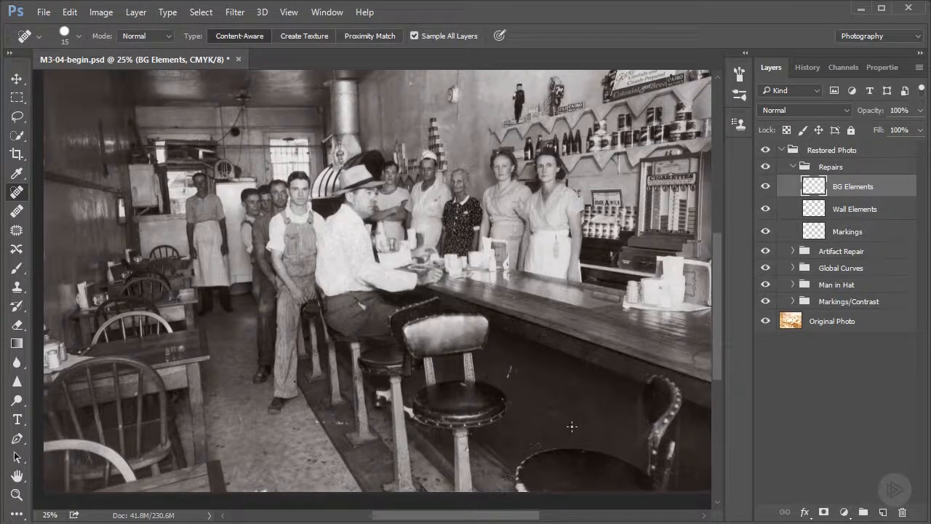
{"action": "key", "text": "ctrl+plus"}
{"action": "key", "text": "ctrl+plus"}
{"action": "left_click_drag", "start_coordinate": [576, 426], "coordinate": [414, 181]}
{"action": "left_click_drag", "start_coordinate": [575, 318], "coordinate": [544, 374]}
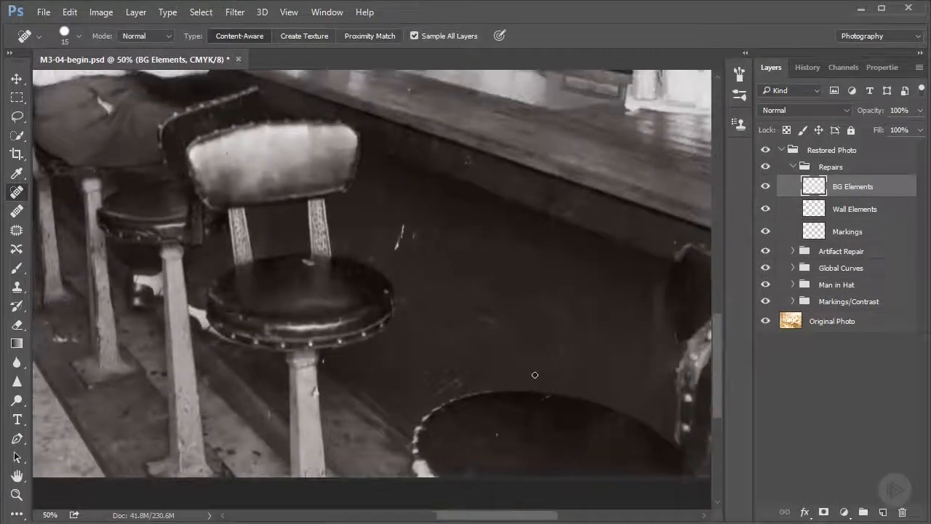
{"action": "key", "text": "ctrl+minus"}
{"action": "key", "text": "ctrl+minus"}
{"action": "key", "text": "ctrl+minus"}
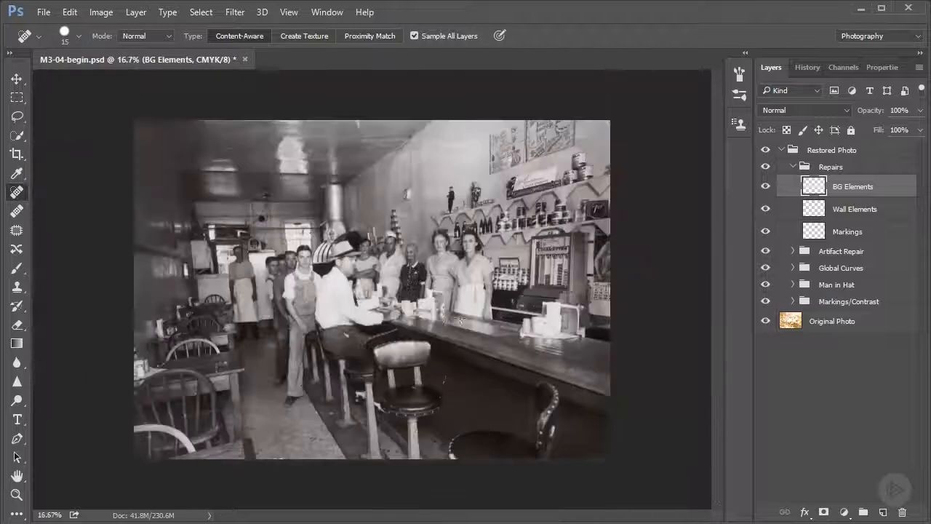